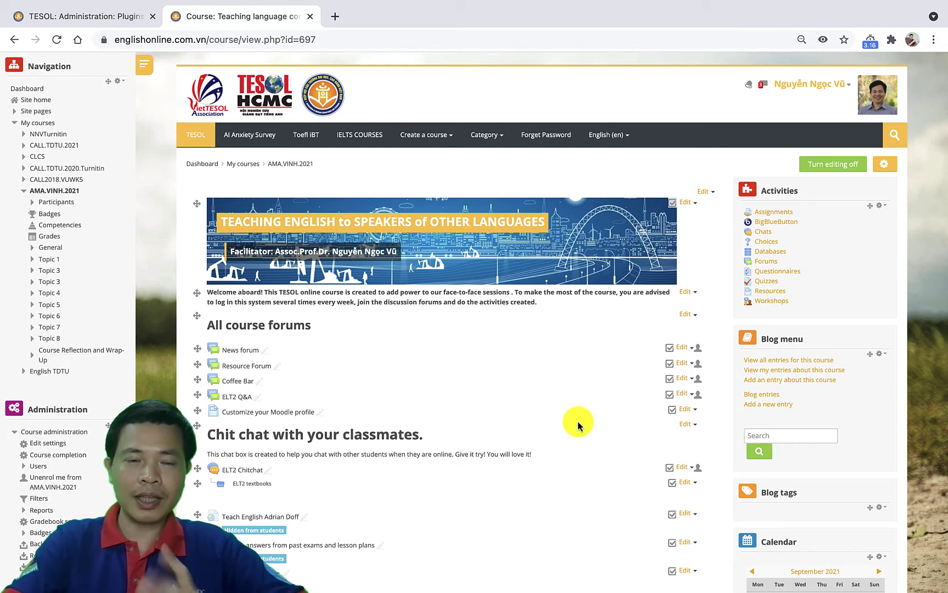
# - Add a Global search block to the AMA.VINH.2021 course page
pyautogui.scroll(-12, 578, 426)
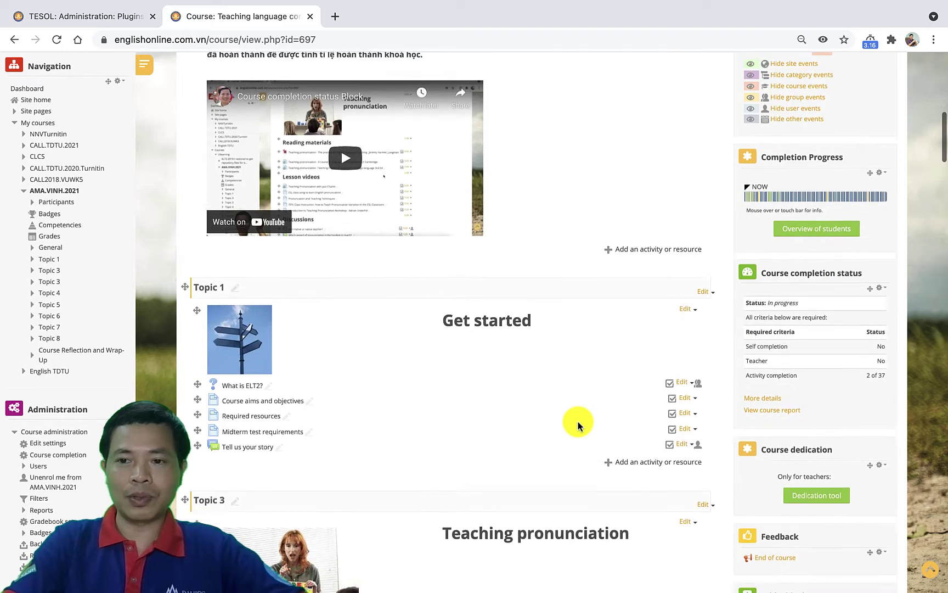
pyautogui.scroll(-5, 578, 425)
pyautogui.click(785, 324)
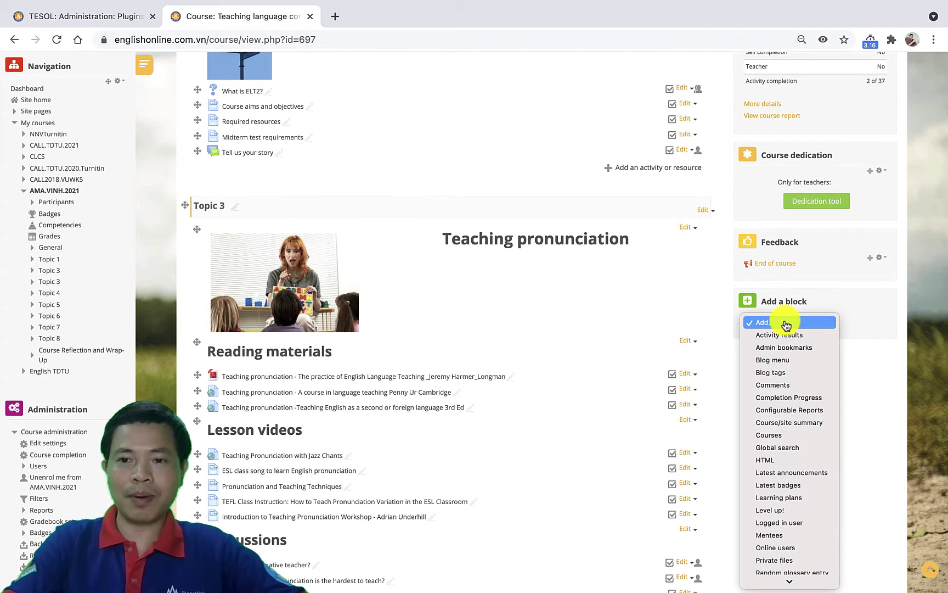
pyautogui.click(788, 447)
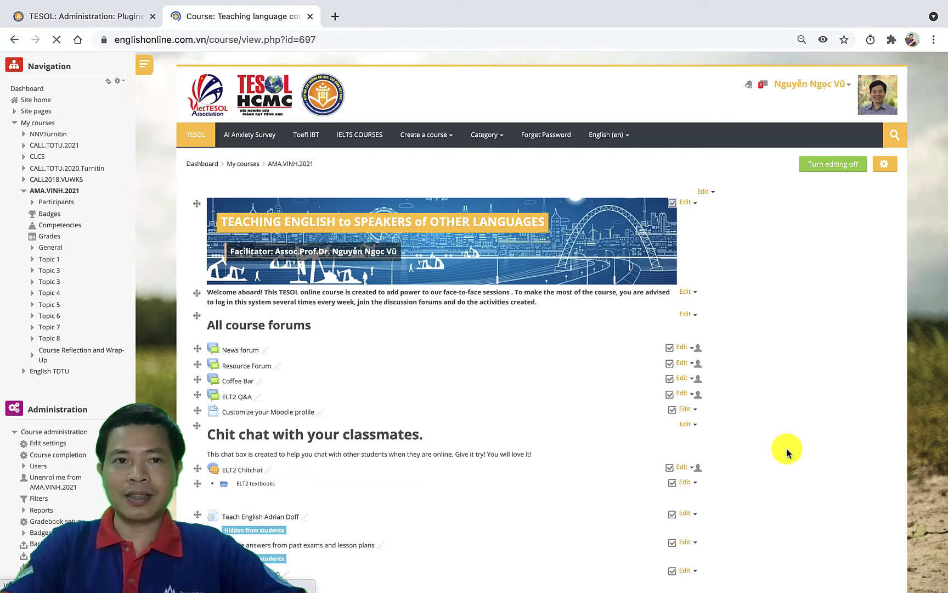
# - Search the site for "pronunciation" from the course page's Global search block
pyautogui.scroll(-15, 786, 449)
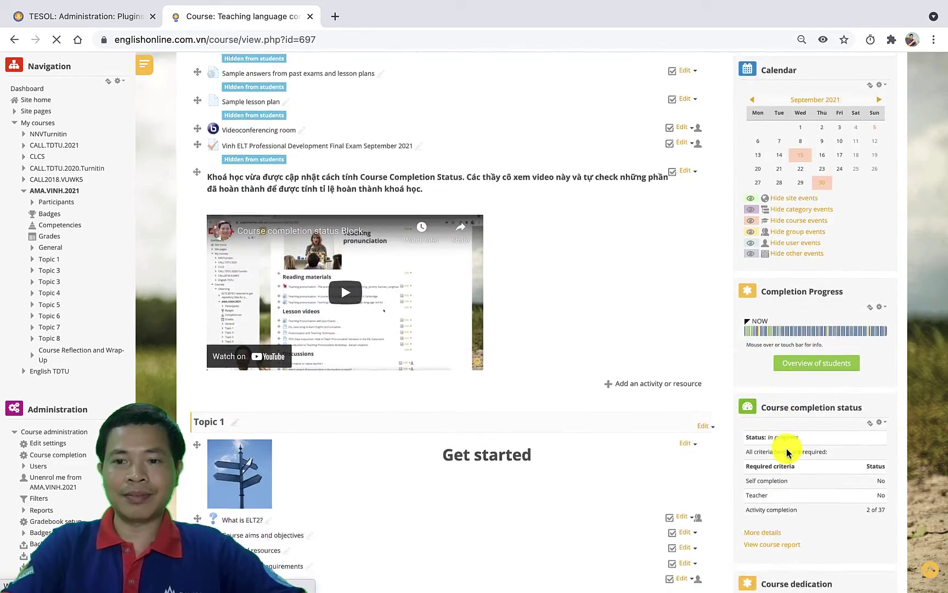
pyautogui.scroll(-4, 786, 449)
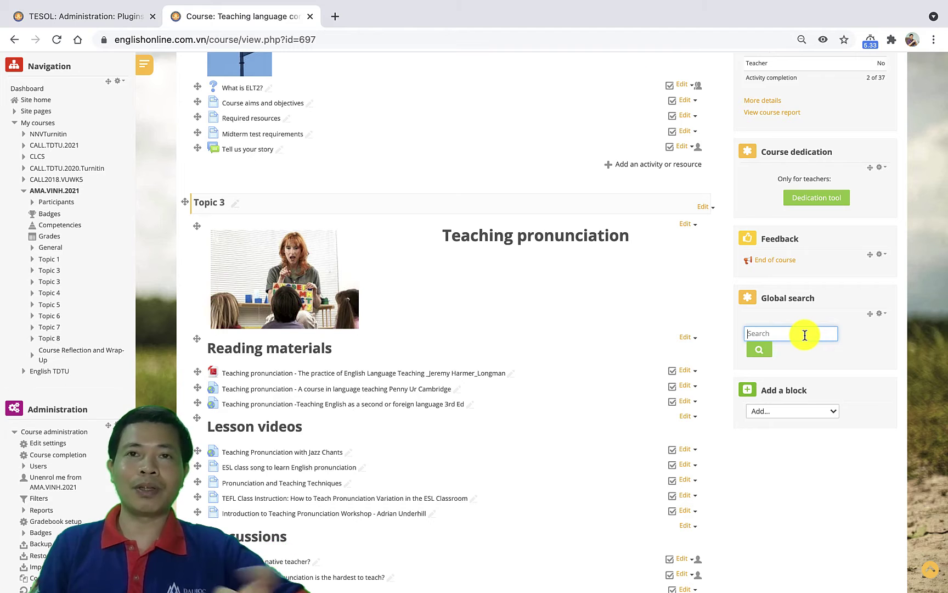
pyautogui.write('pri')
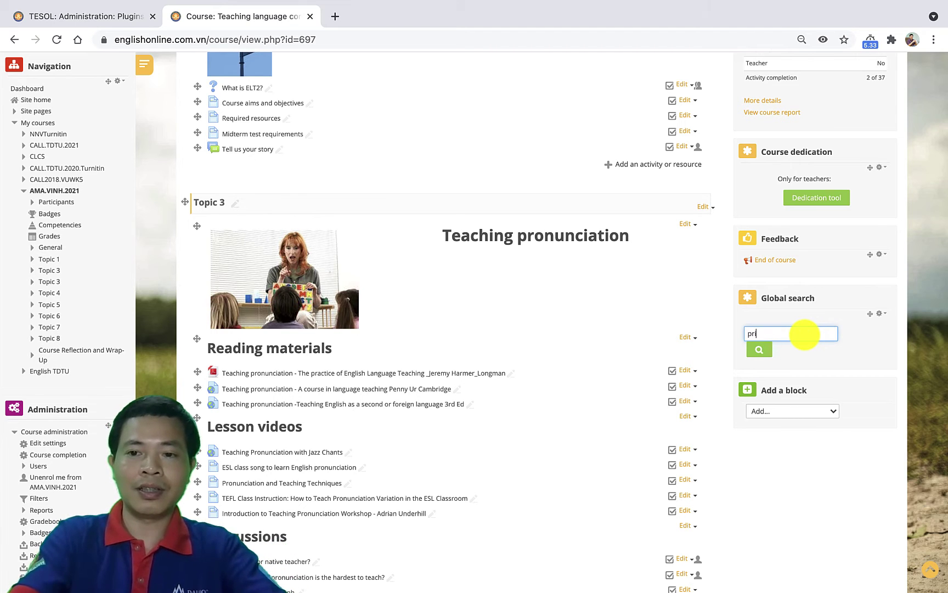
pyautogui.write('onu')
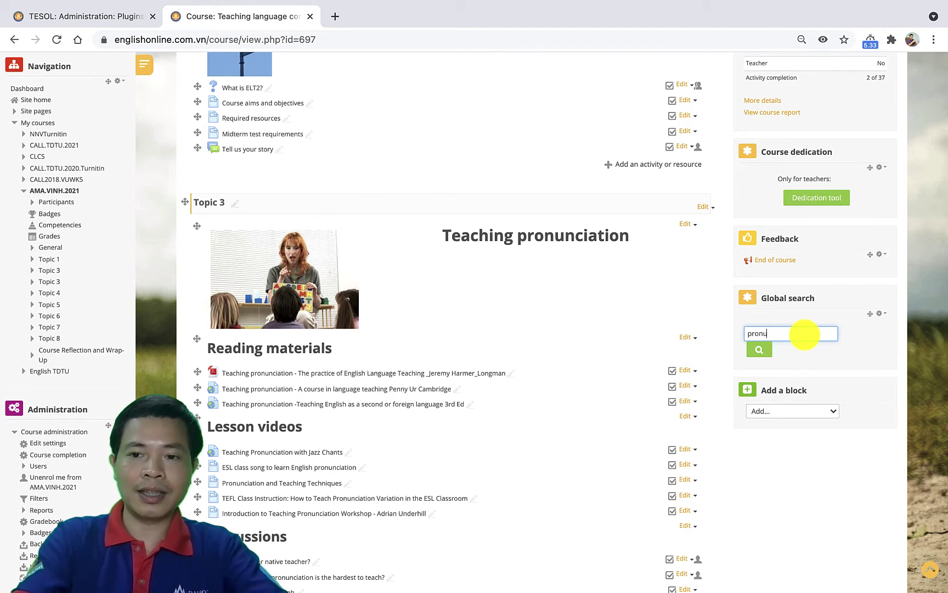
pyautogui.write('nci')
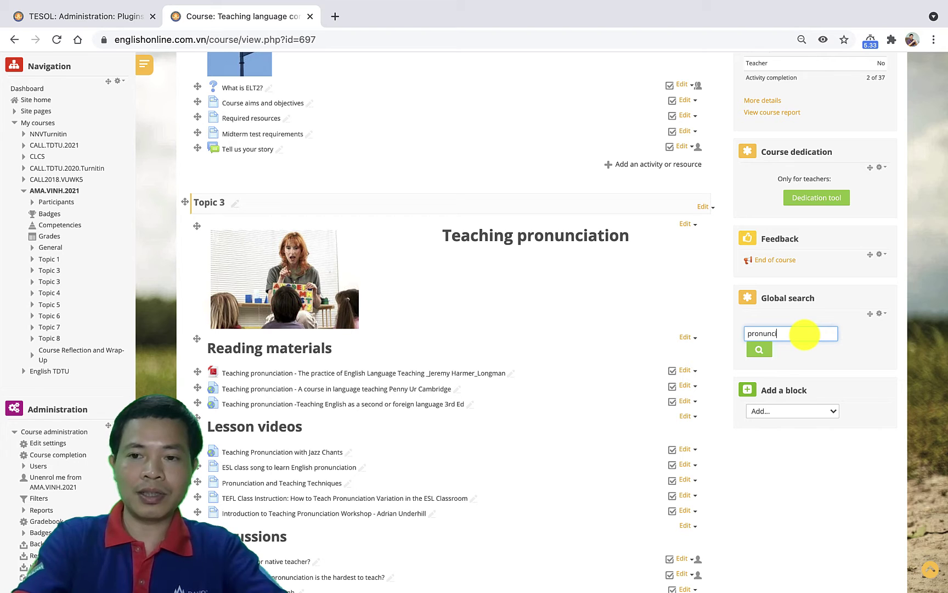
pyautogui.write('ation')
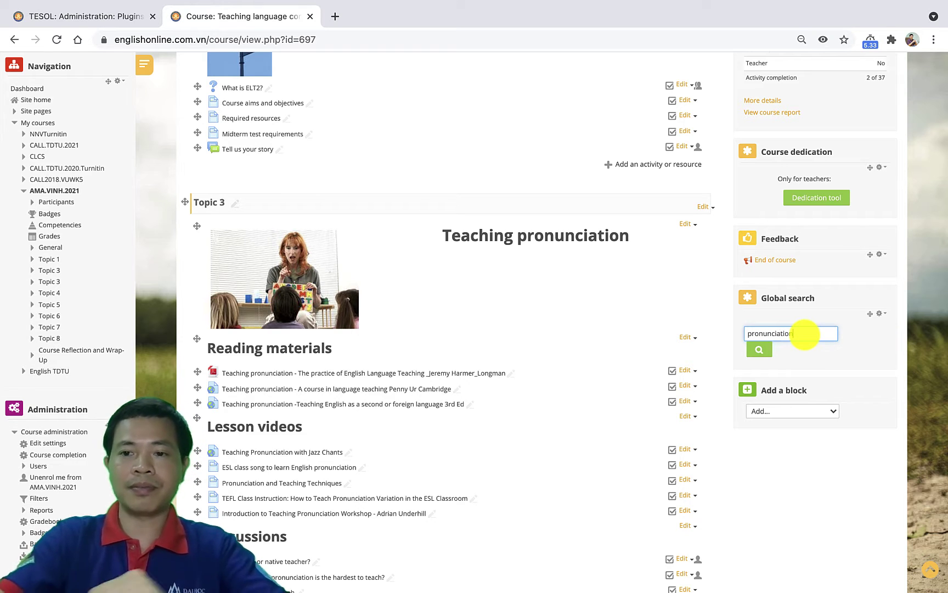
pyautogui.click(753, 352)
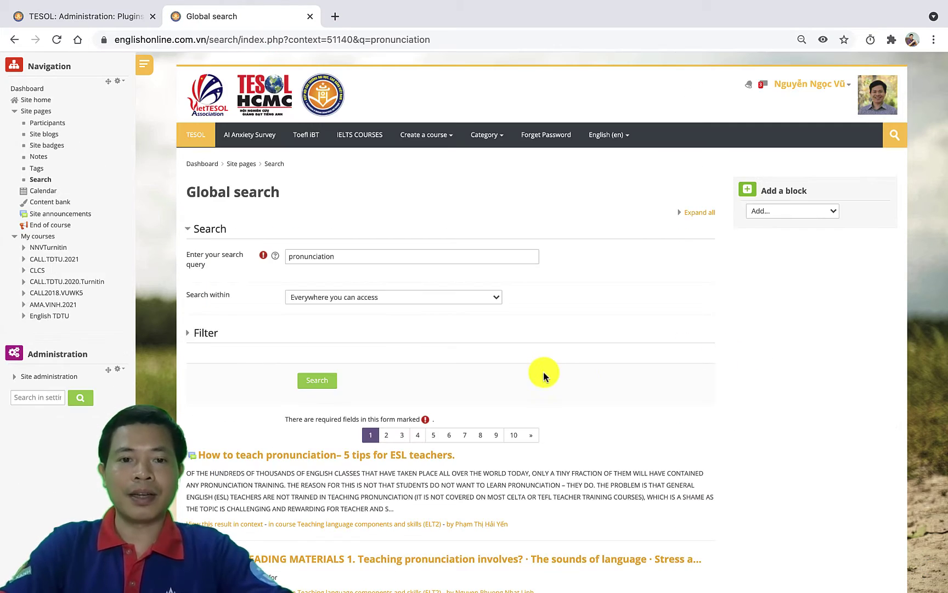
# - Check the search scope choices, keep "Everywhere you can access", and examine the first page of results
pyautogui.scroll(-3, 543, 371)
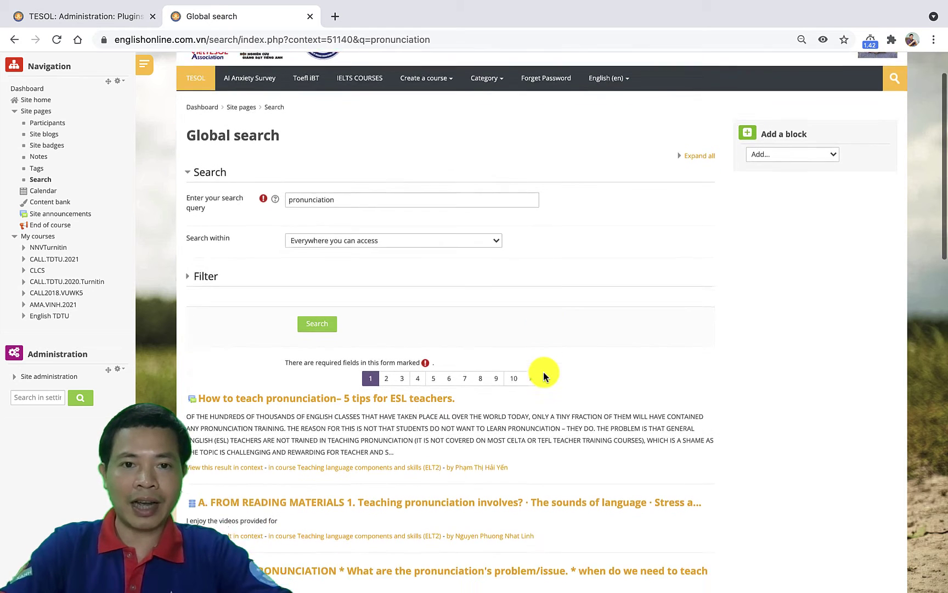
pyautogui.click(387, 159)
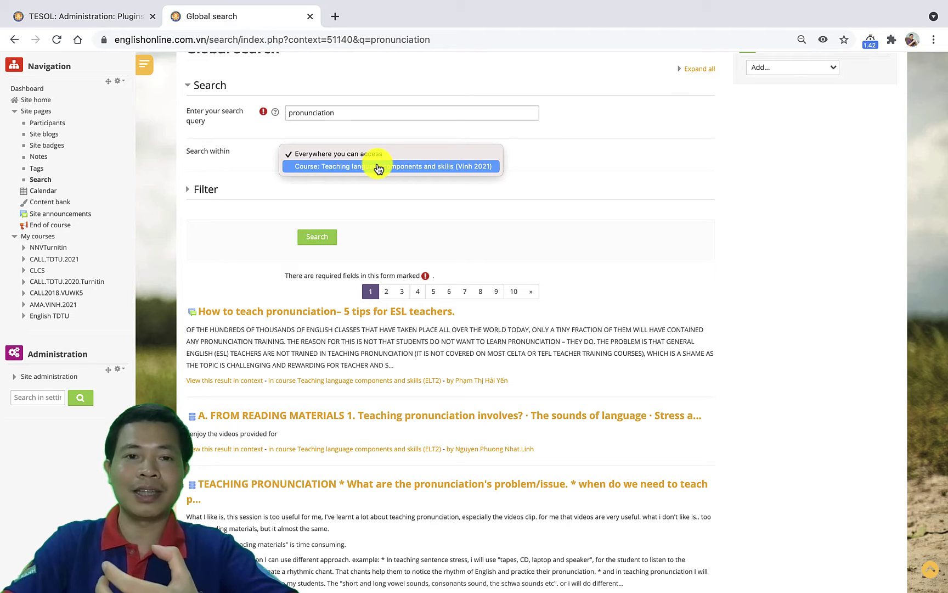
pyautogui.click(413, 153)
pyautogui.scroll(-2, 504, 211)
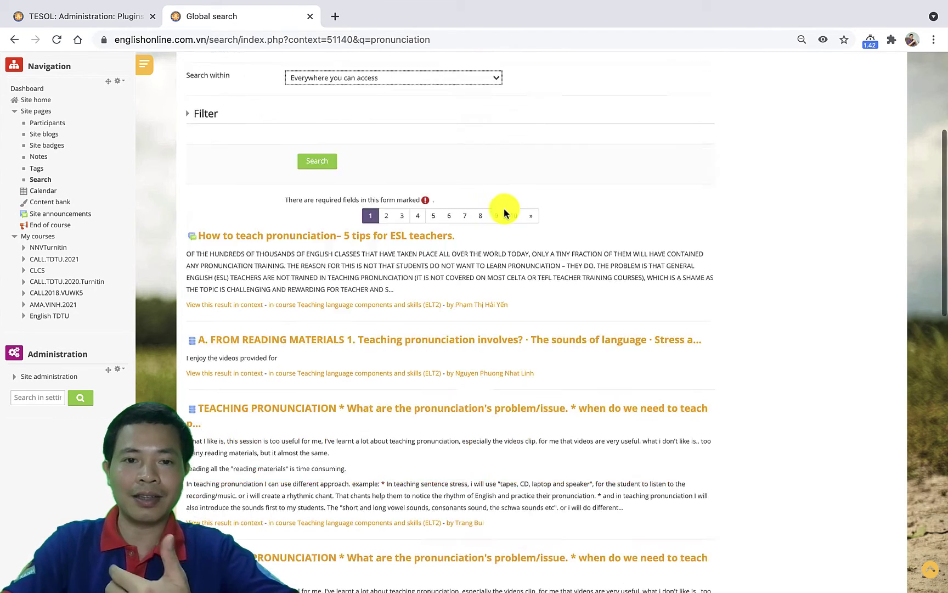
pyautogui.scroll(-5, 504, 208)
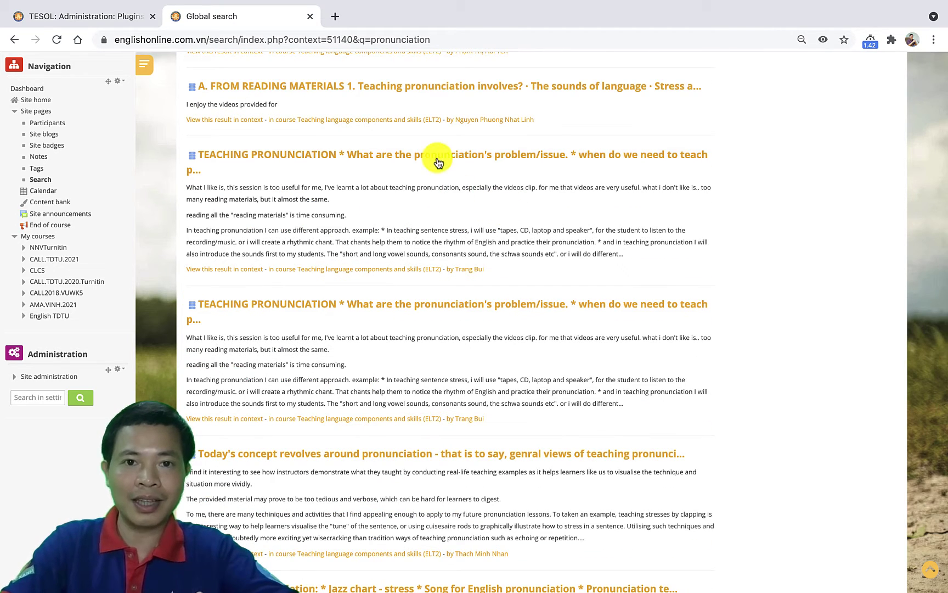
pyautogui.scroll(-10, 449, 132)
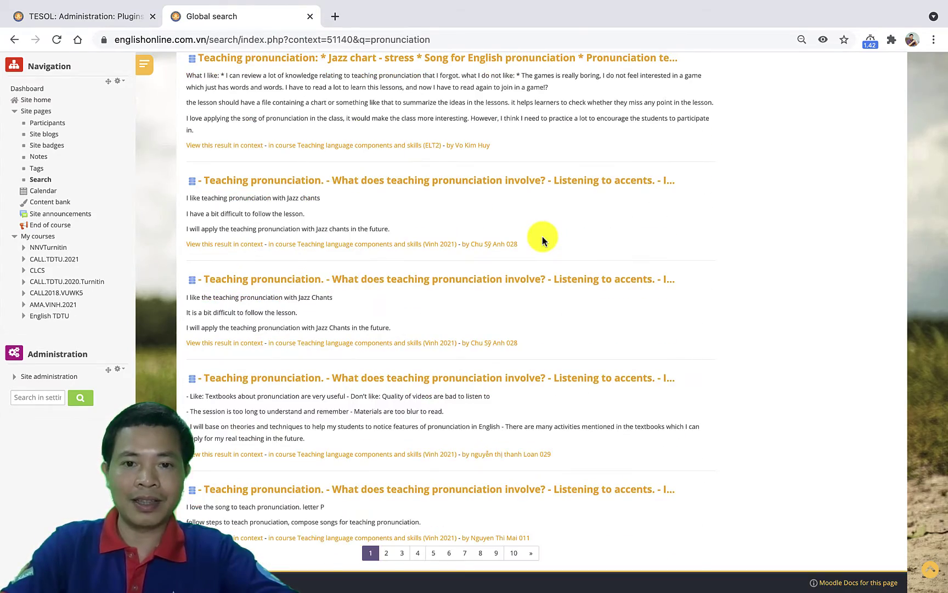
pyautogui.scroll(-1, 543, 237)
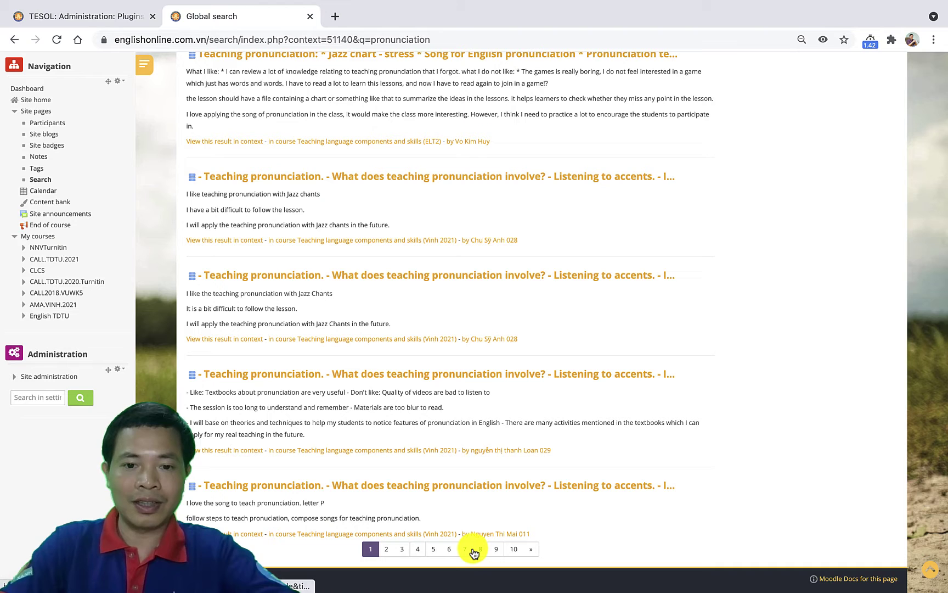
# - Open page 8 of the pronunciation results and examine which courses its entries come from
pyautogui.click(475, 549)
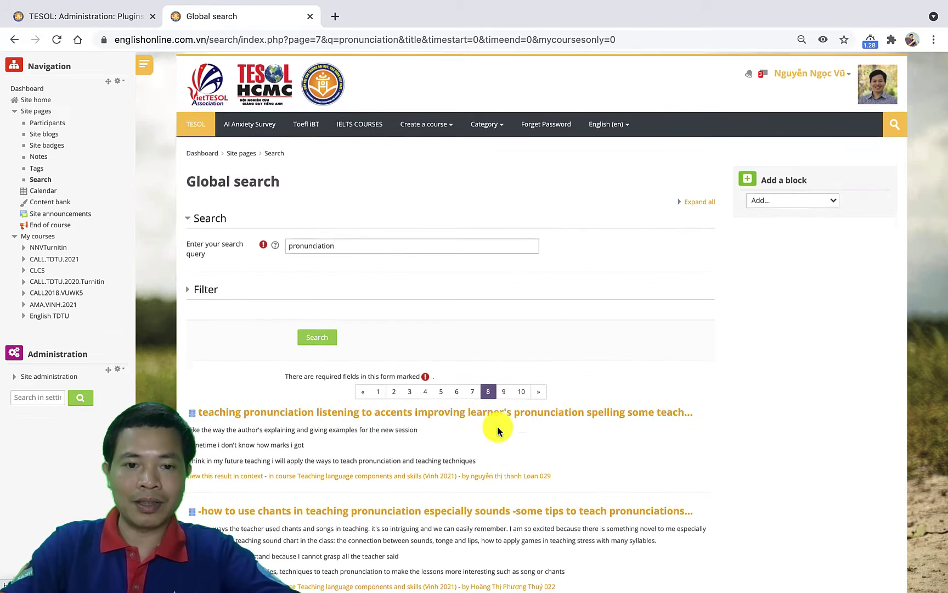
pyautogui.scroll(-4, 497, 426)
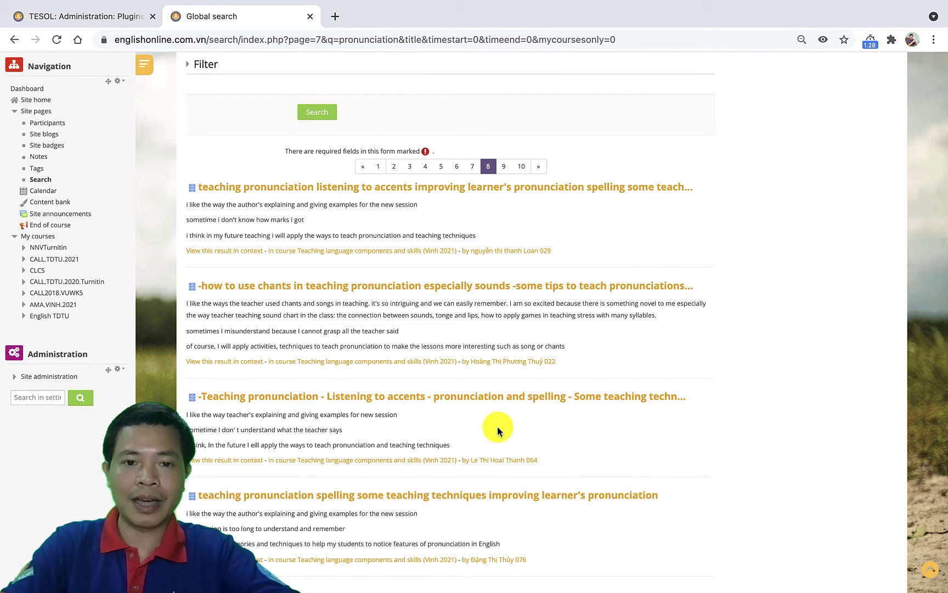
pyautogui.scroll(-10, 498, 426)
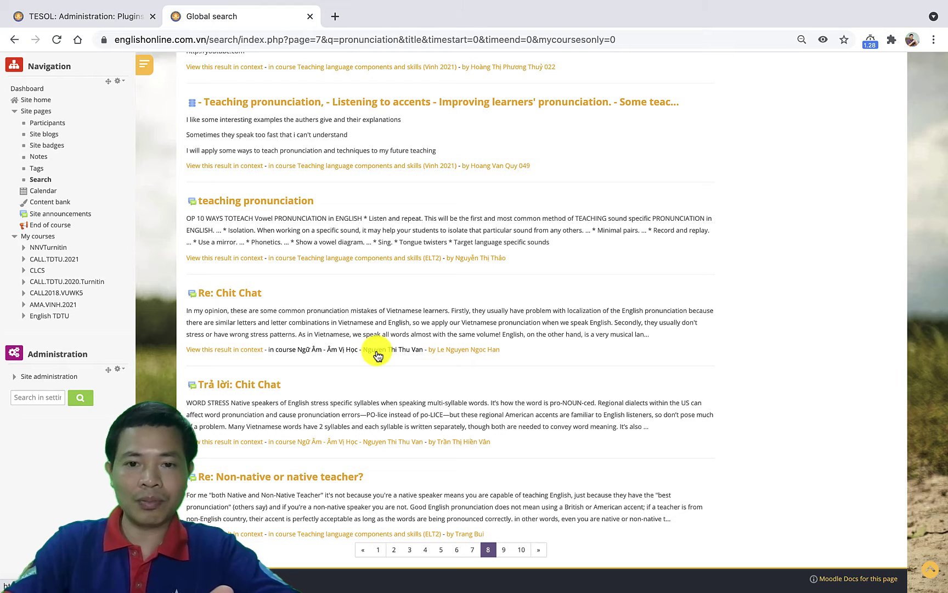
# - Open page 10 of the pronunciation results and examine the kinds of content and courses listed
pyautogui.click(522, 551)
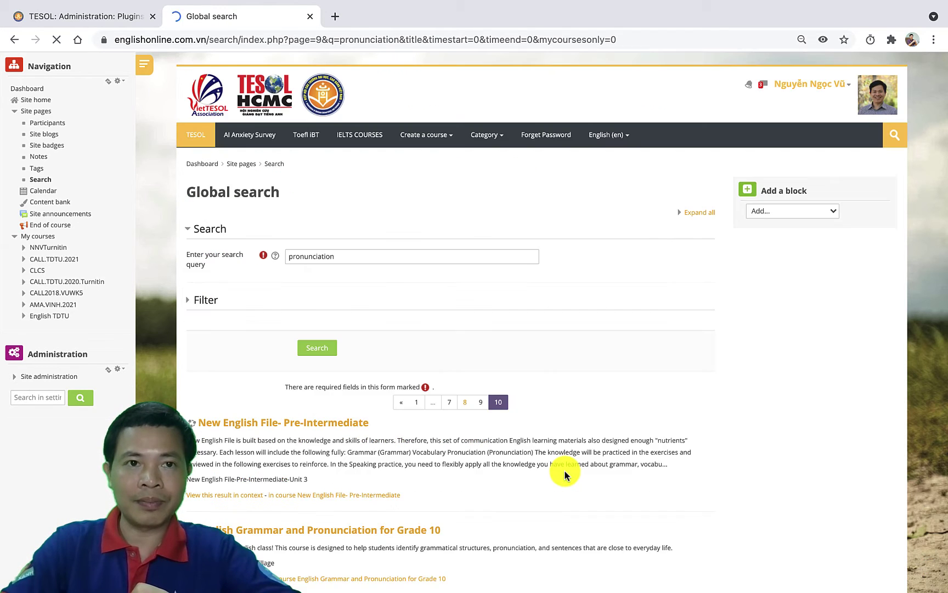
pyautogui.scroll(-7, 565, 473)
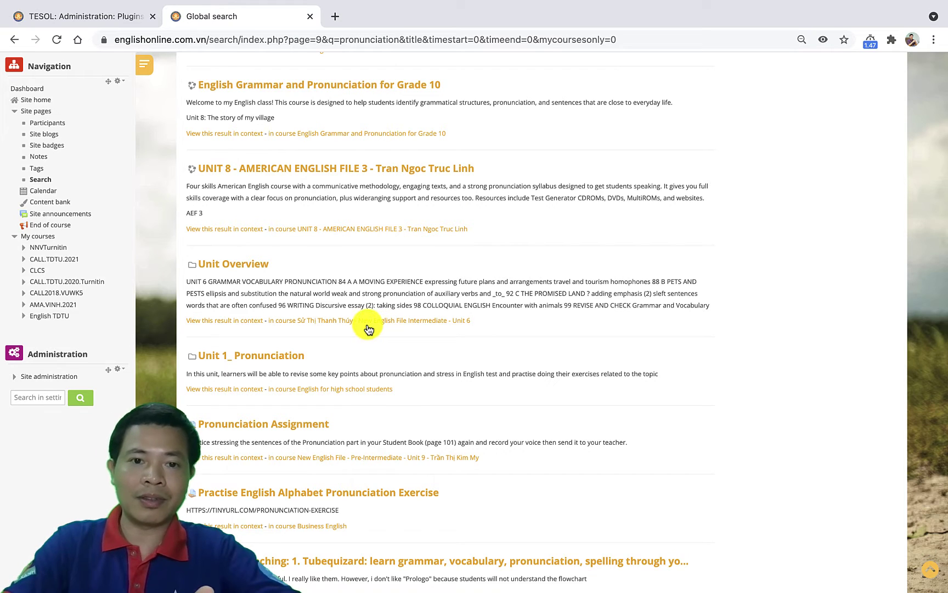
pyautogui.scroll(-5, 424, 331)
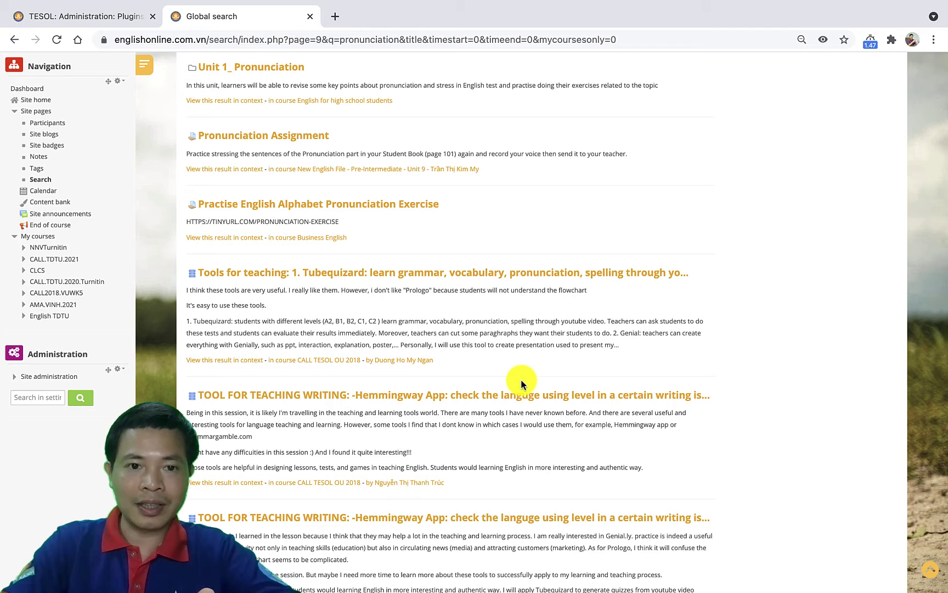
pyautogui.scroll(-2, 519, 380)
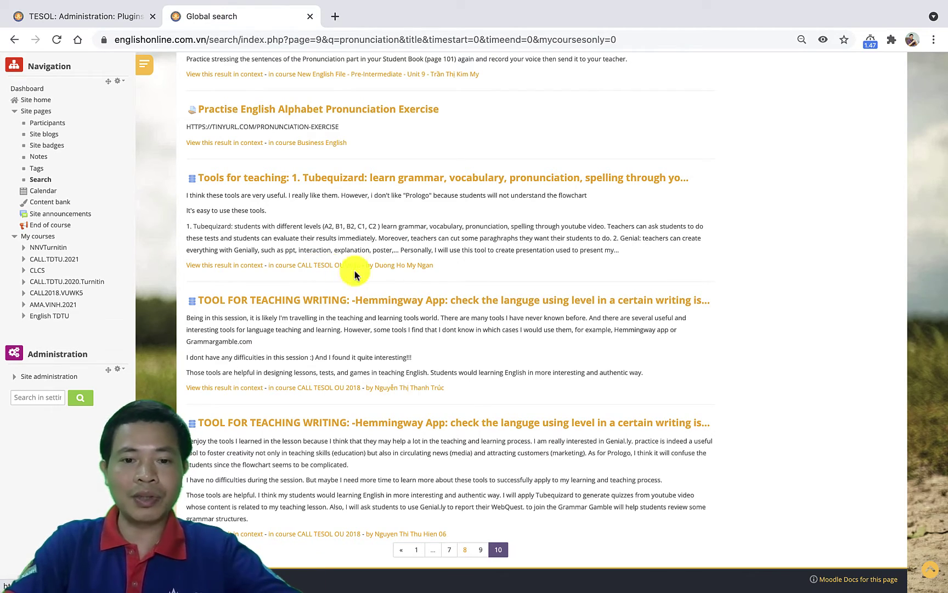
pyautogui.scroll(20, 445, 307)
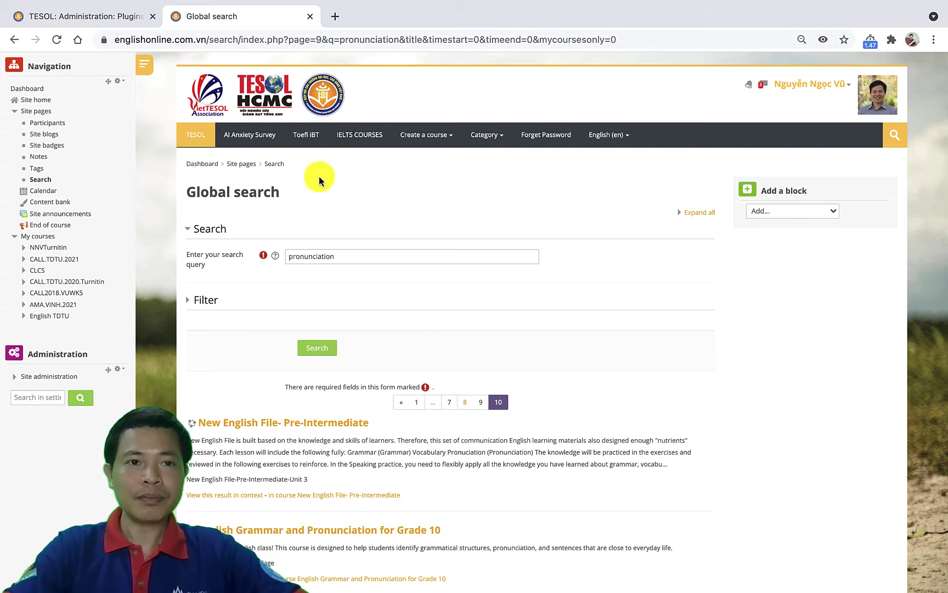
# - Return from the search results to the course page and view its Global search block
pyautogui.click(14, 42)
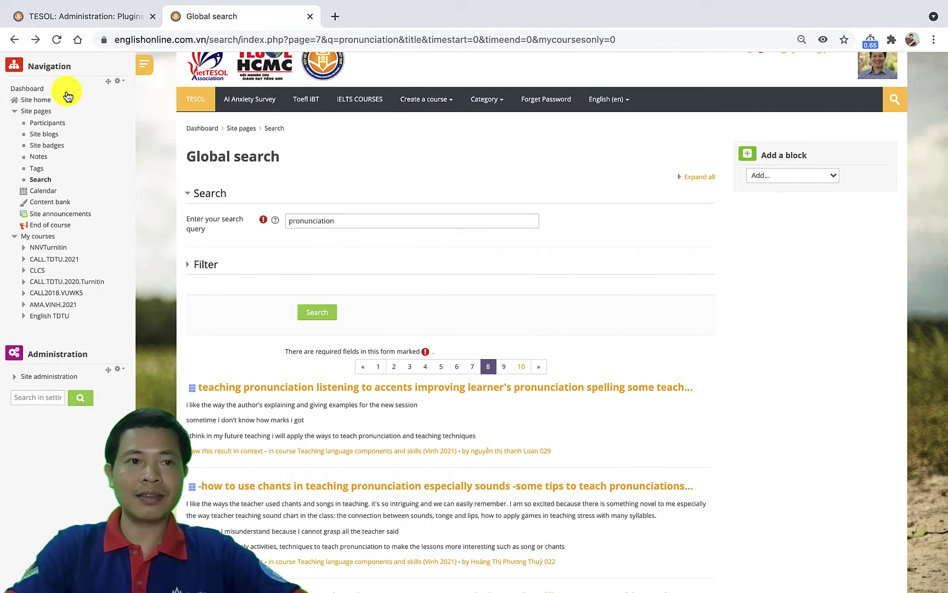
pyautogui.click(15, 41)
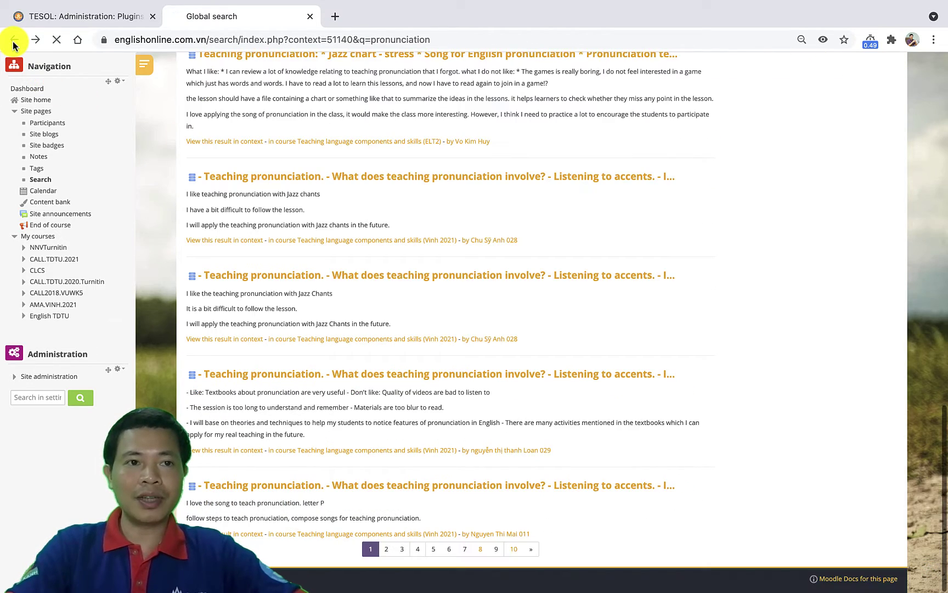
pyautogui.click(14, 42)
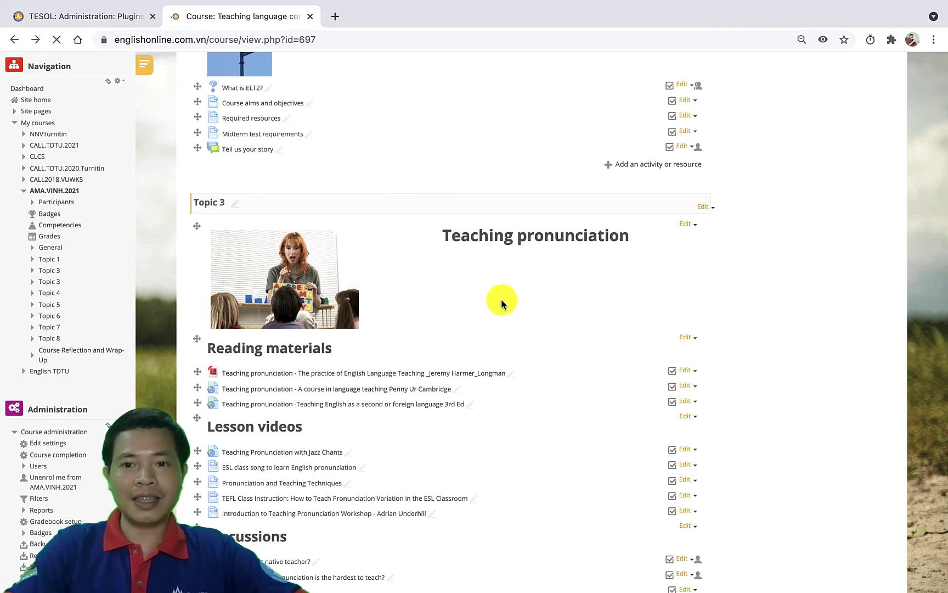
pyautogui.scroll(-5, 501, 301)
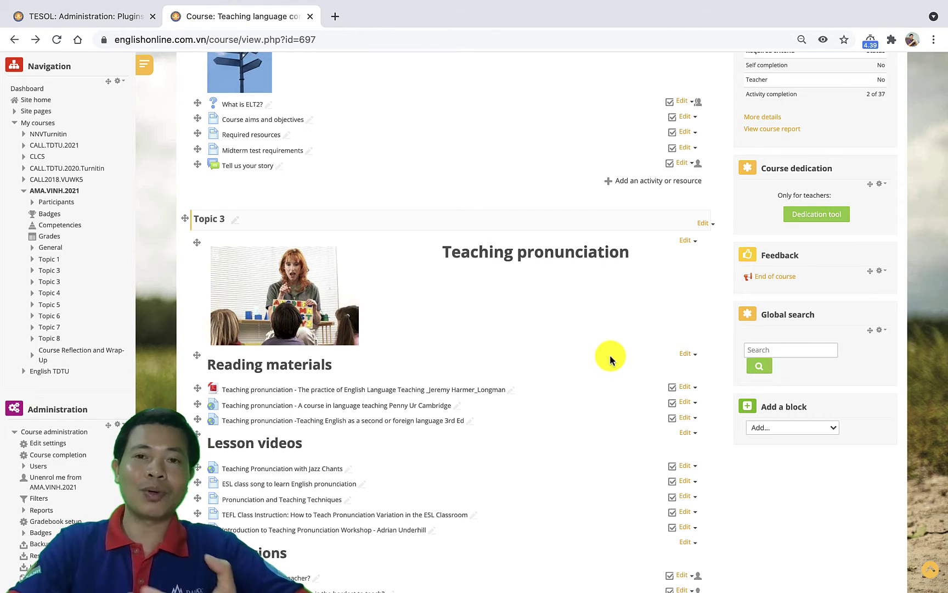
# - Open the Search category of the site administration's plugin settings
pyautogui.scroll(-4, 74, 455)
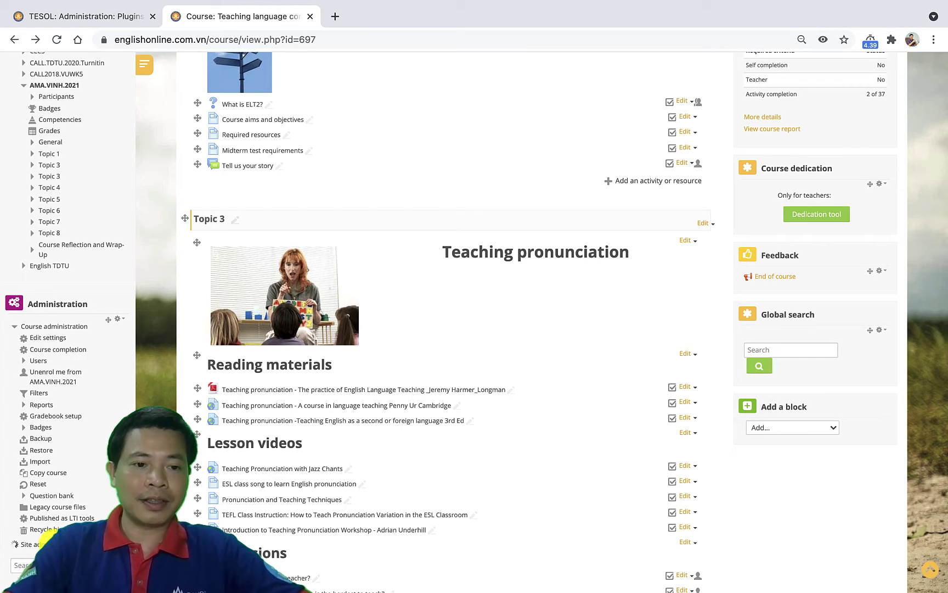
pyautogui.scroll(-10, 69, 483)
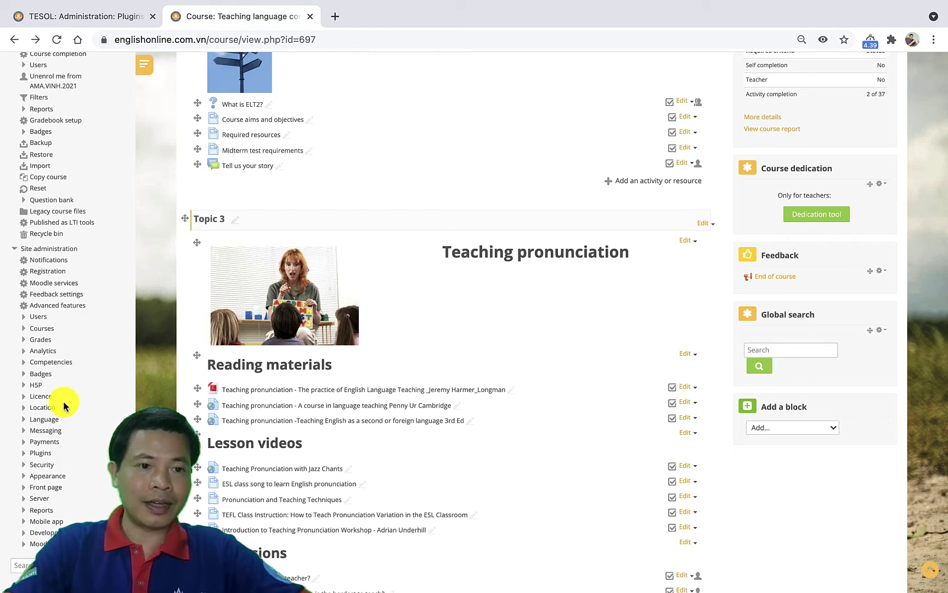
pyautogui.click(42, 452)
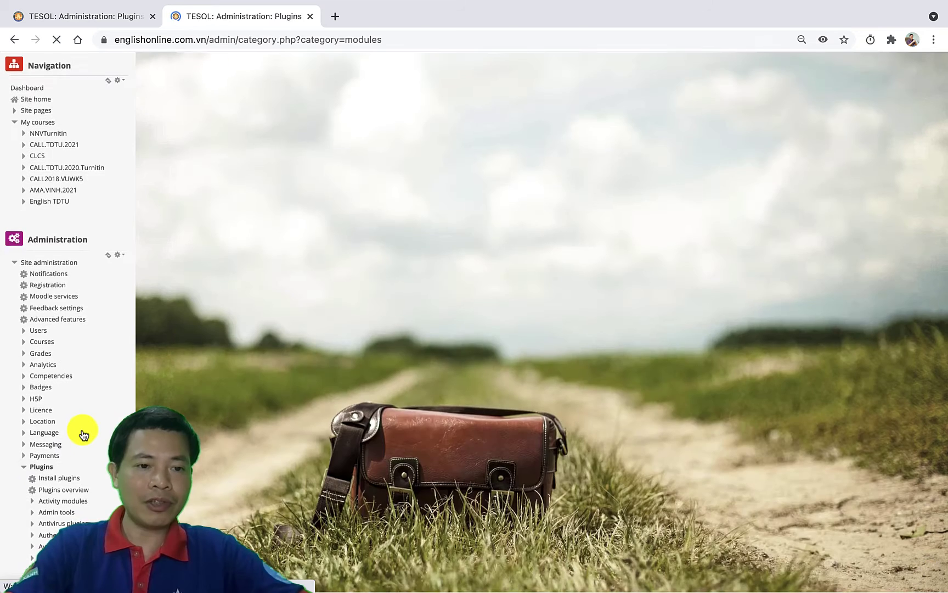
pyautogui.scroll(-5, 82, 434)
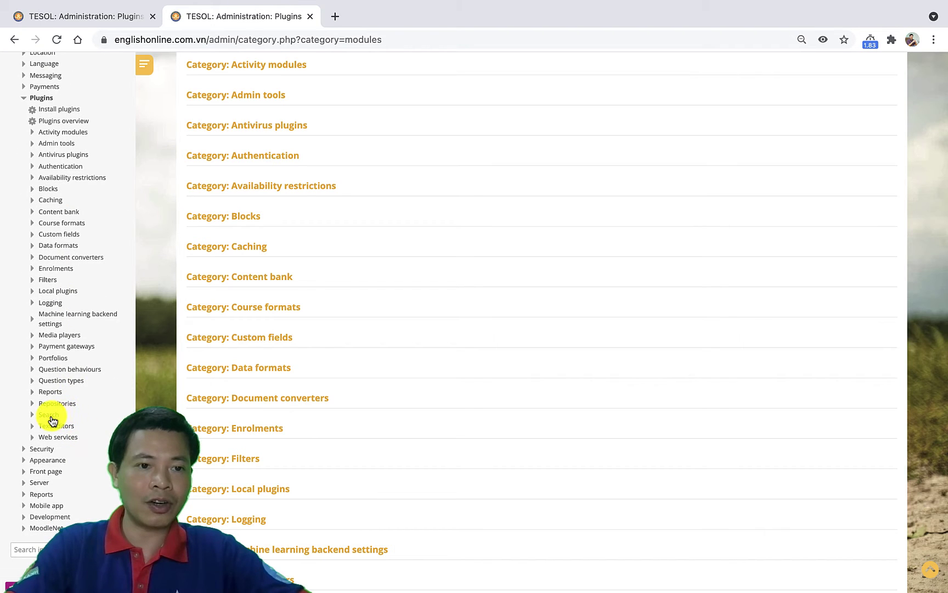
pyautogui.click(48, 416)
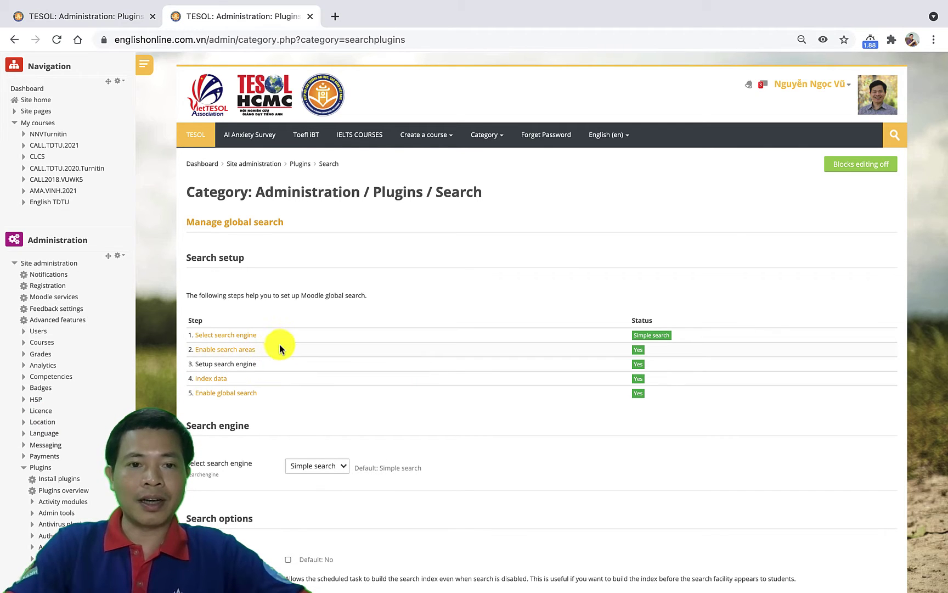
# - Review the global search setup steps, the available search engine choices and the search options in the settings, leaving the engine on Simple search
pyautogui.scroll(-4, 307, 339)
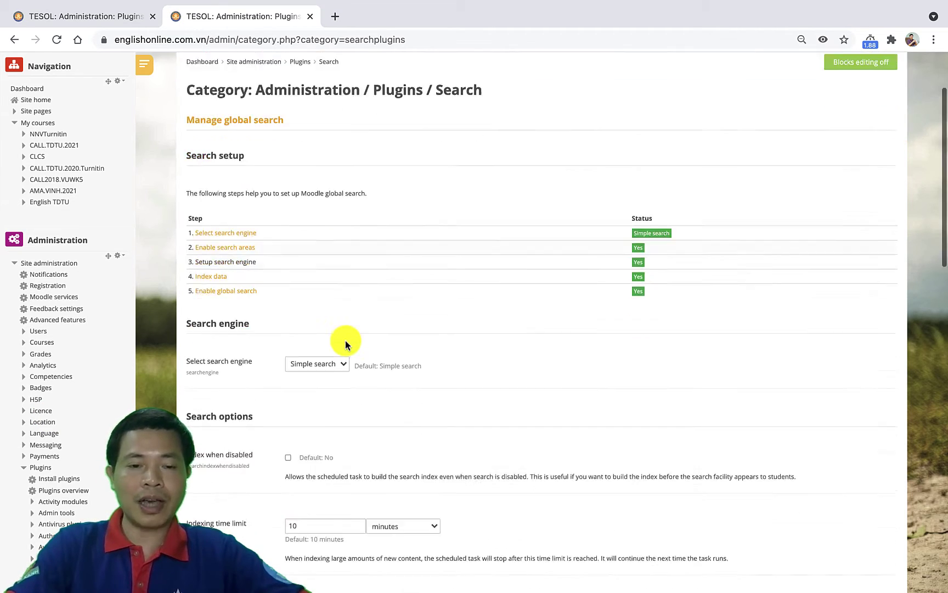
pyautogui.click(339, 243)
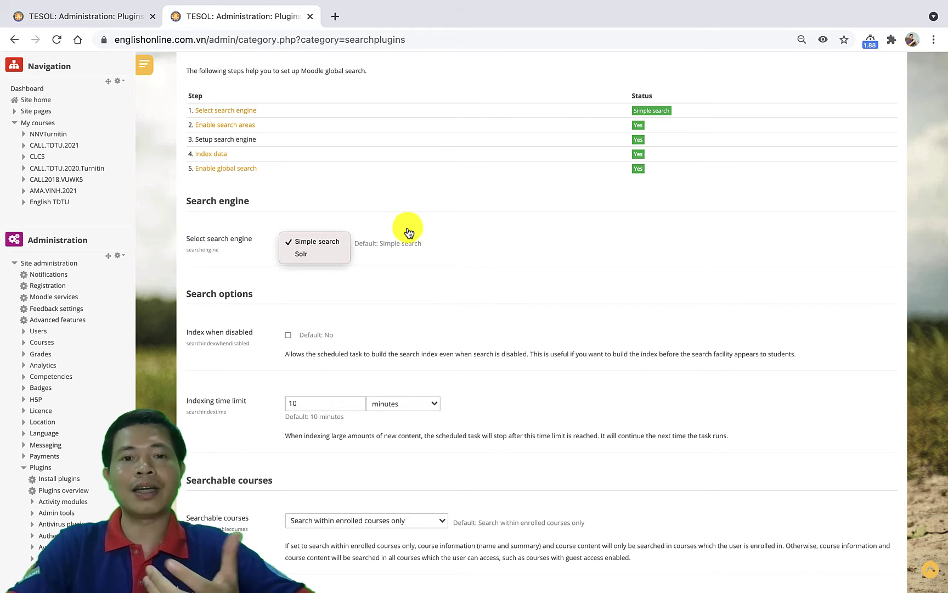
pyautogui.click(456, 248)
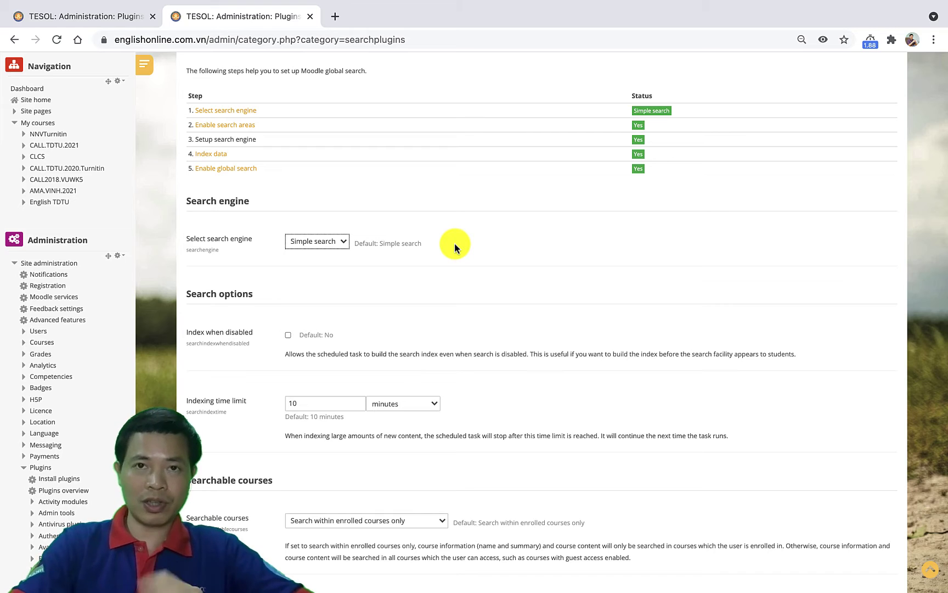
pyautogui.scroll(3, 455, 242)
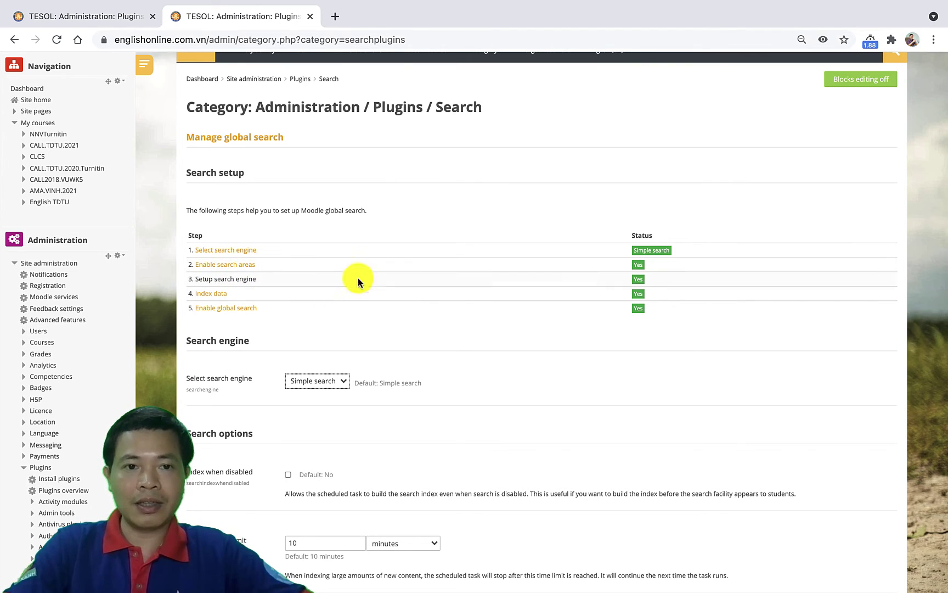
pyautogui.scroll(-1, 457, 330)
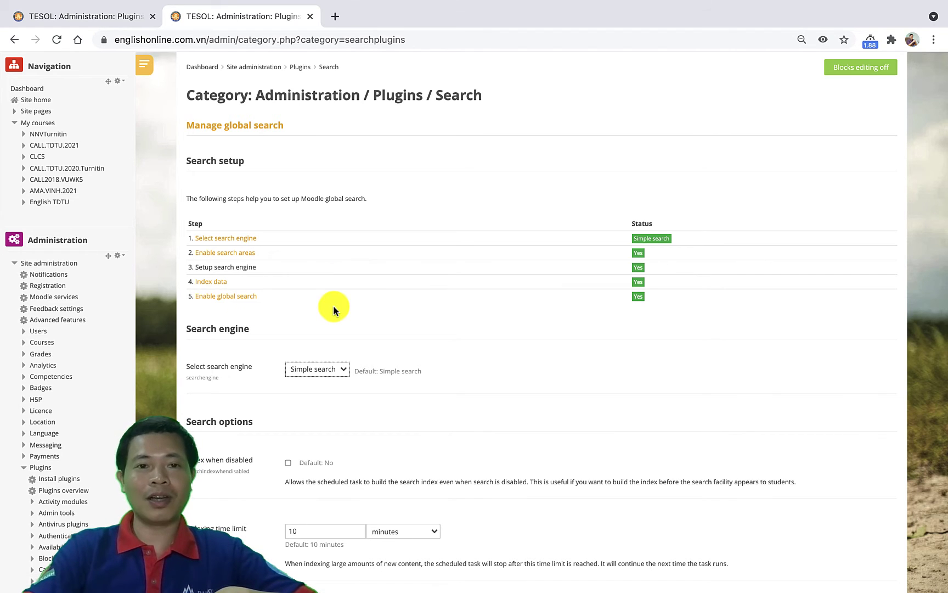
pyautogui.scroll(3, 333, 308)
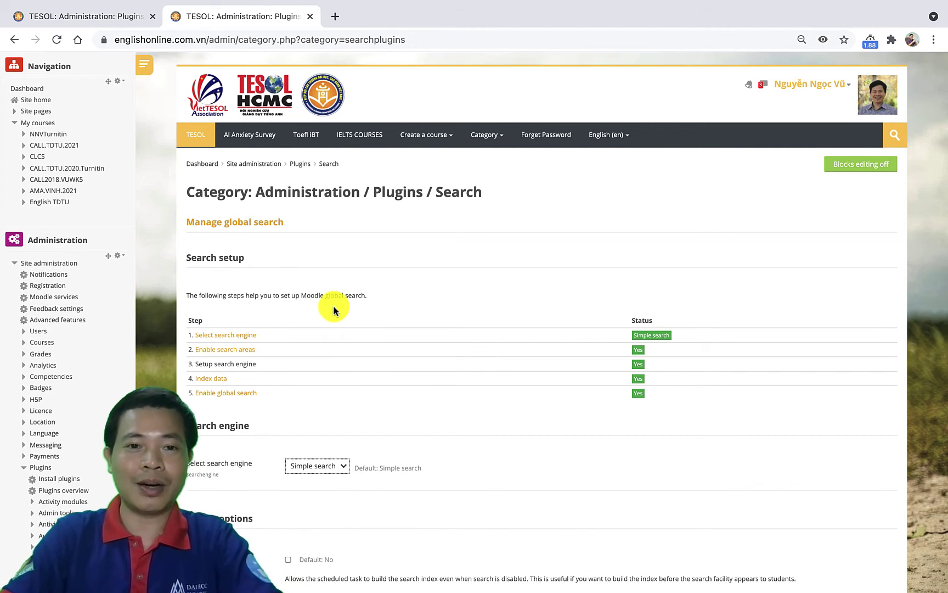
pyautogui.scroll(-10, 333, 308)
pyautogui.scroll(10, 332, 311)
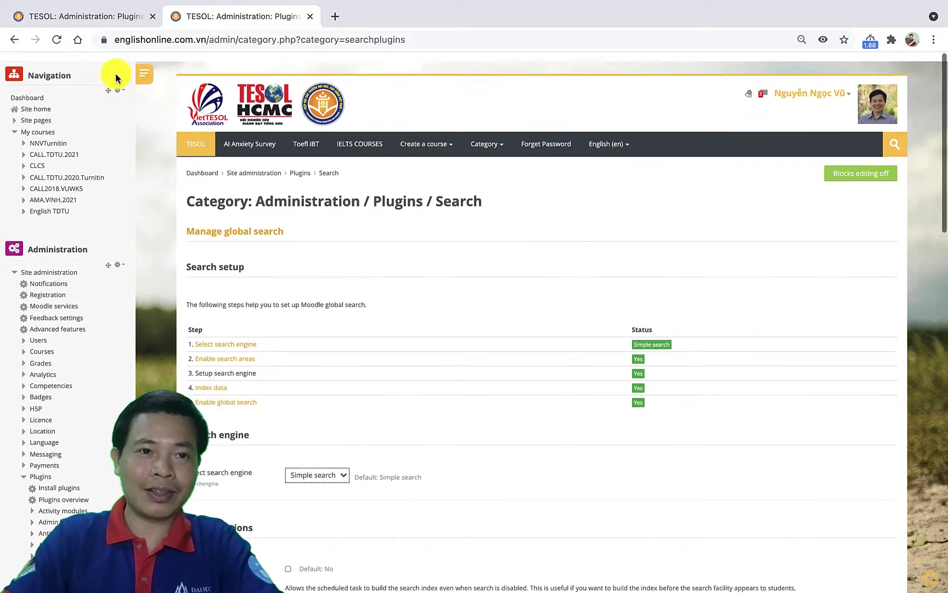
# - Switch to the other open site tab and run a site-wide search for "AMA.Vinh" from the page header
pyautogui.click(88, 17)
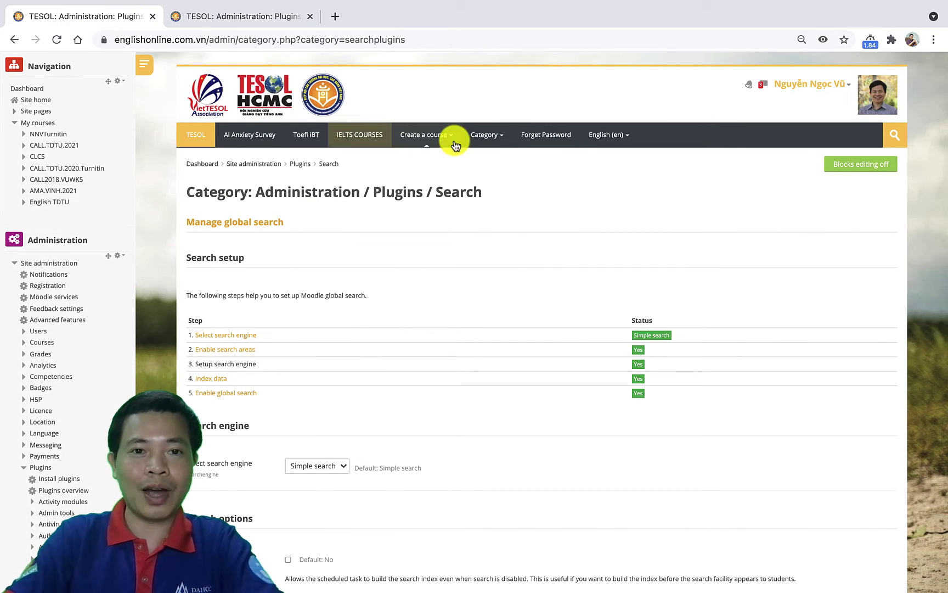
pyautogui.moveTo(426, 137)
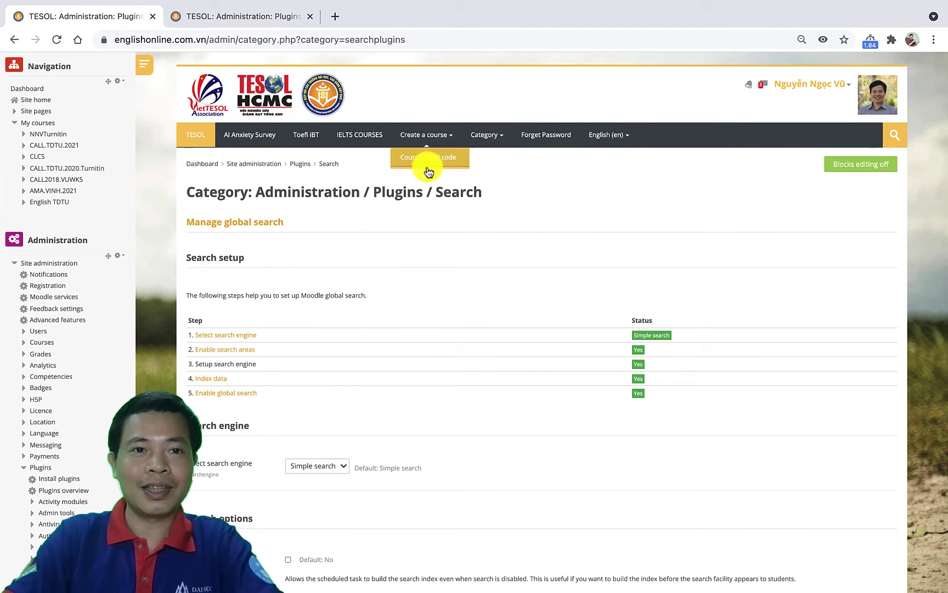
pyautogui.click(845, 136)
pyautogui.write('AMA.Vinh')
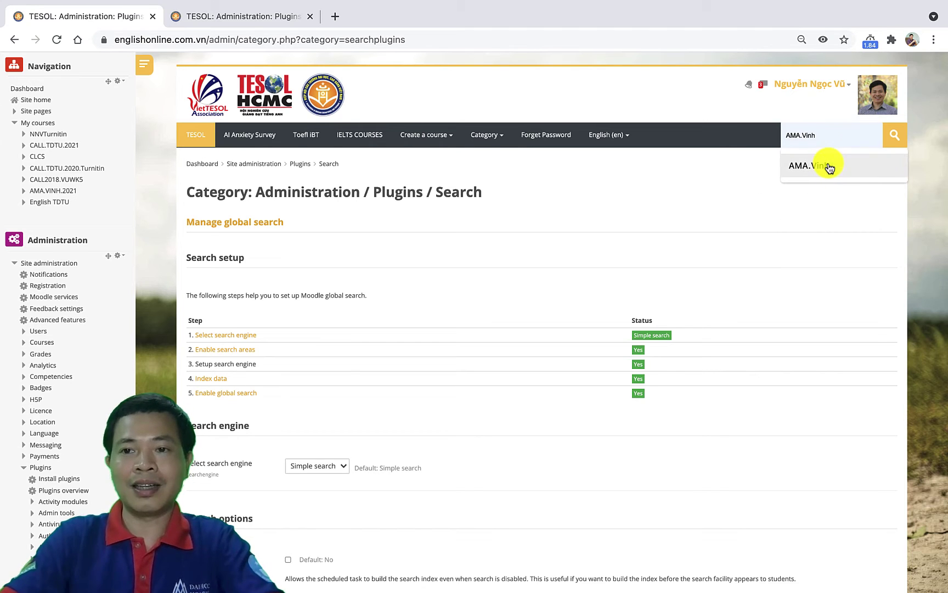
pyautogui.click(829, 168)
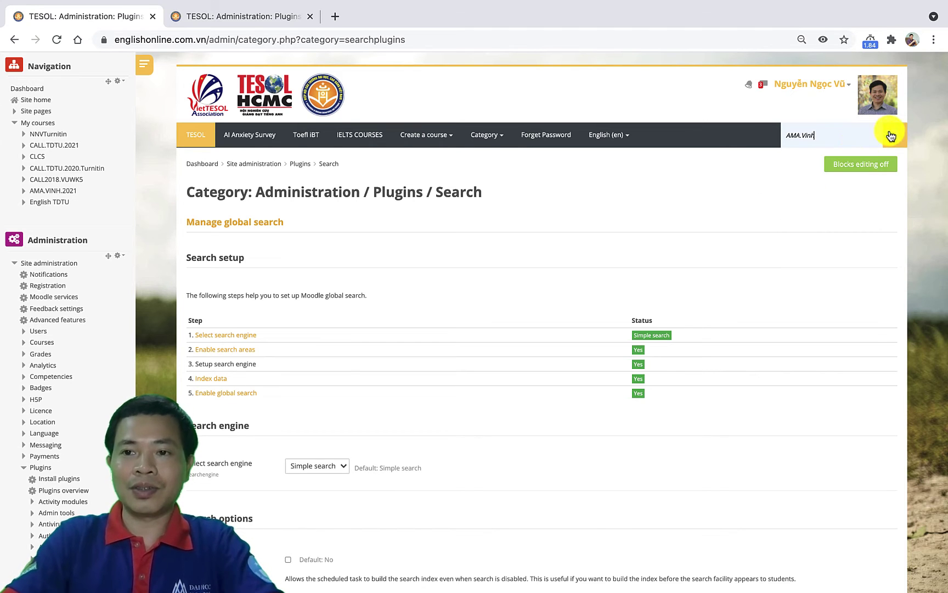
pyautogui.click(895, 135)
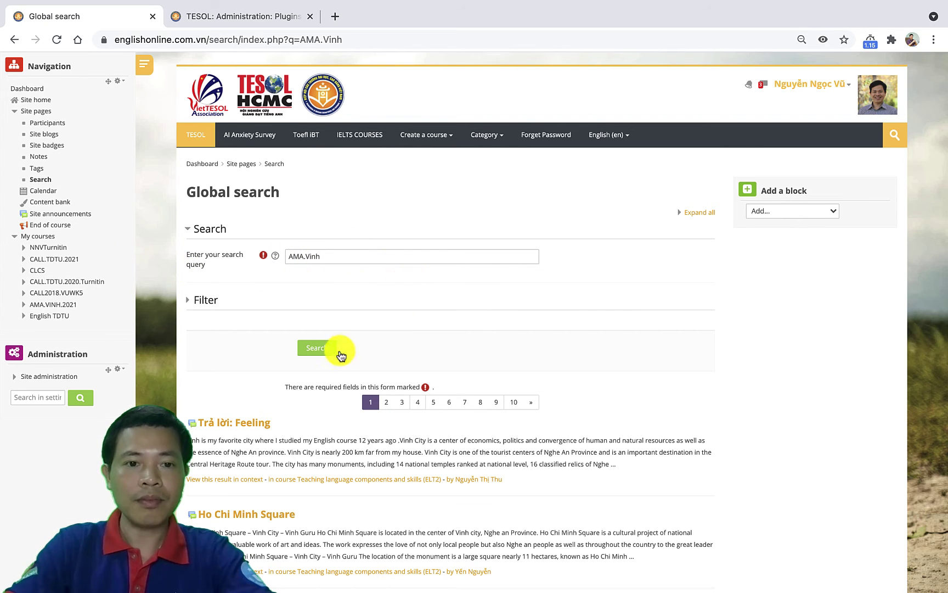
# - Rerun the AMA.Vinh query from the Global search form and examine the whole first page of results
pyautogui.click(313, 348)
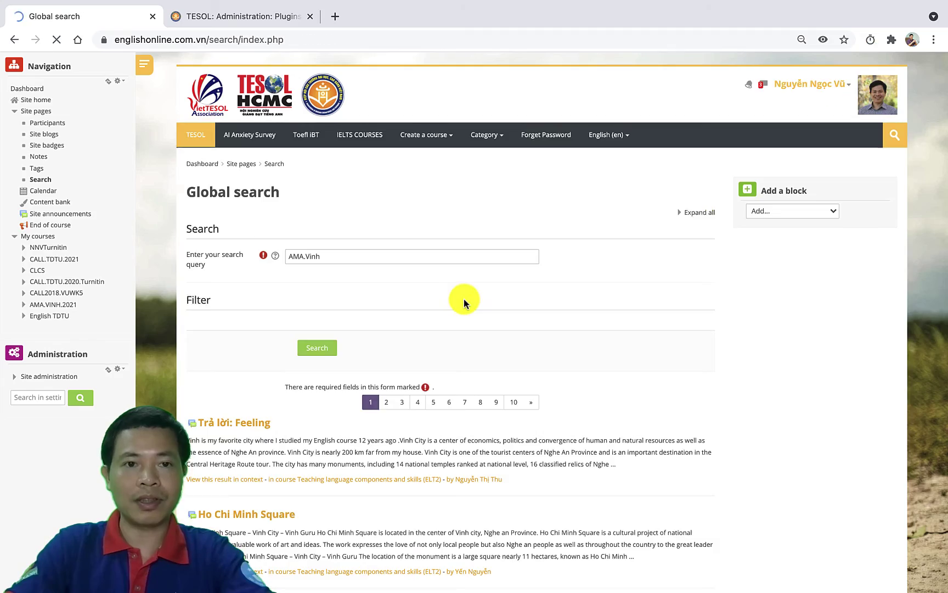
pyautogui.scroll(-10, 464, 299)
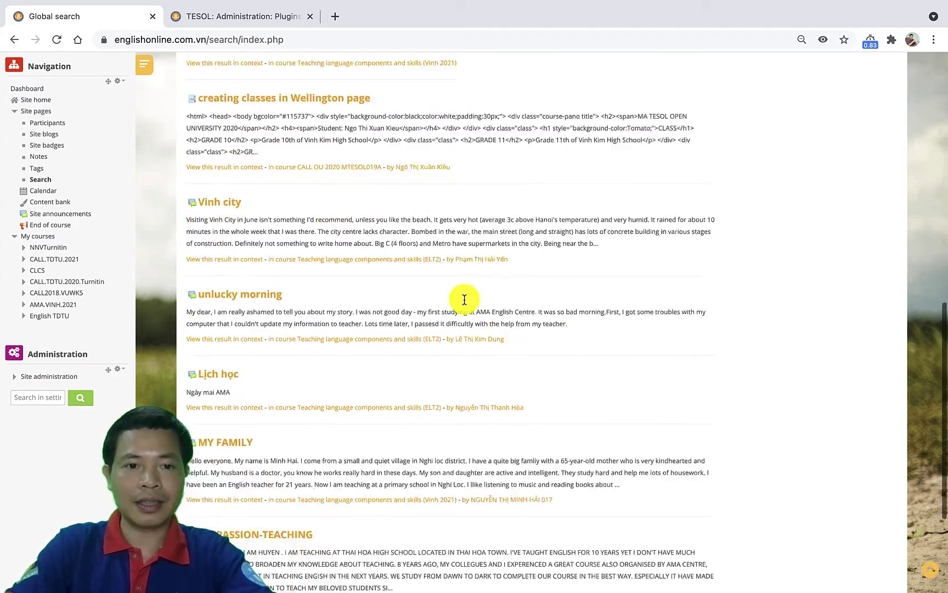
pyautogui.scroll(-3, 464, 299)
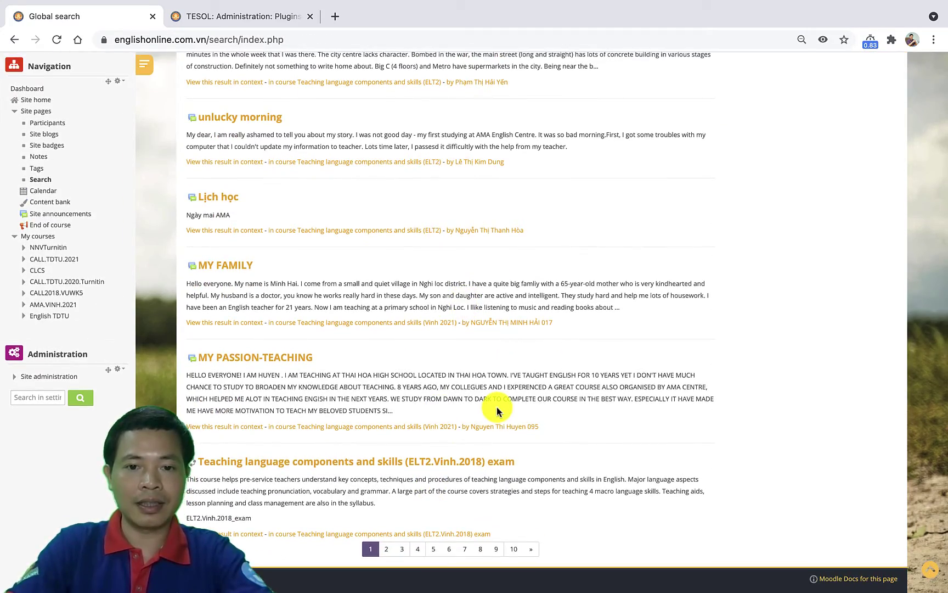
pyautogui.scroll(15, 617, 309)
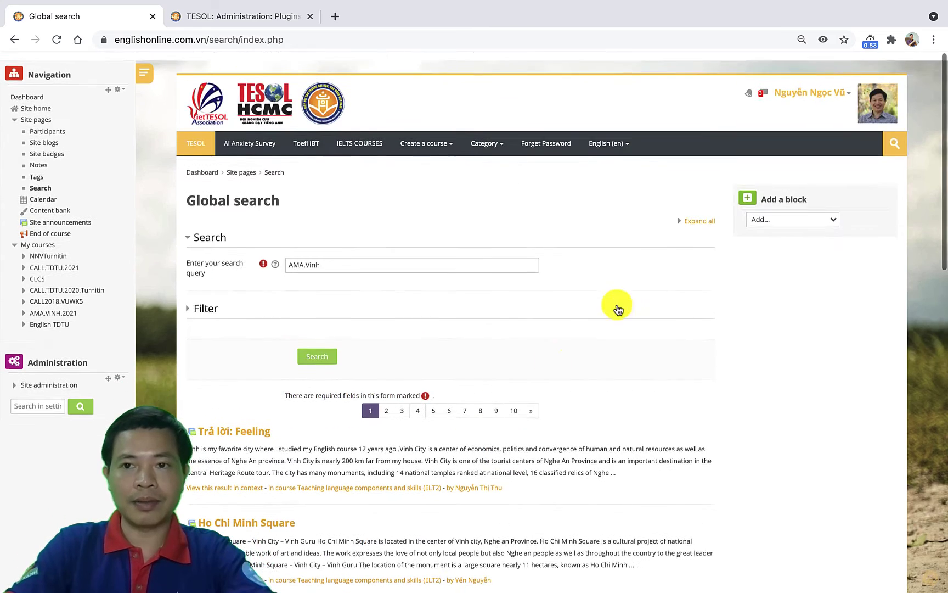
# - Repeat the "AMA.Vinh" search from the page header and look through the first results page down to its end
pyautogui.click(834, 134)
pyautogui.write('AMA.Vinh')
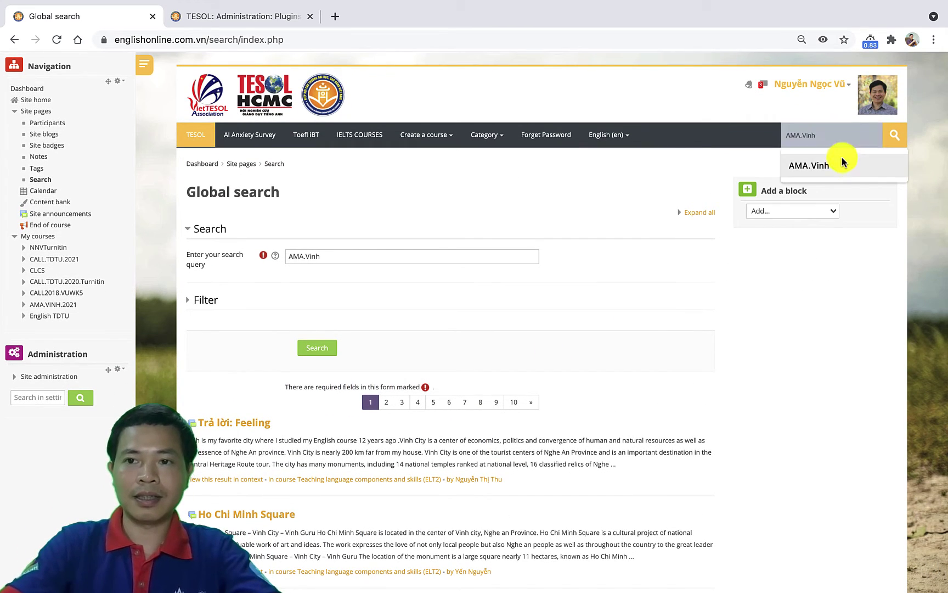
pyautogui.click(843, 164)
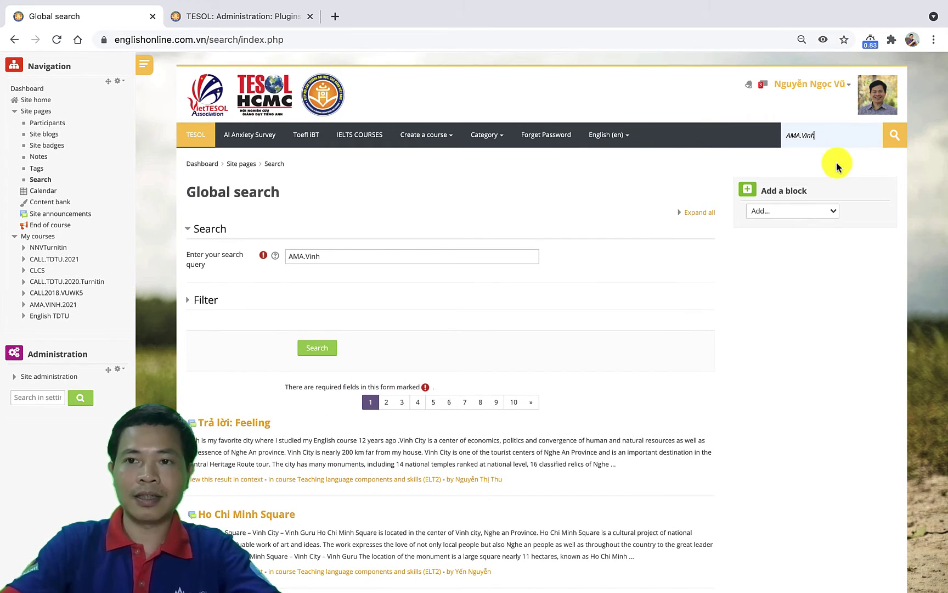
pyautogui.click(892, 136)
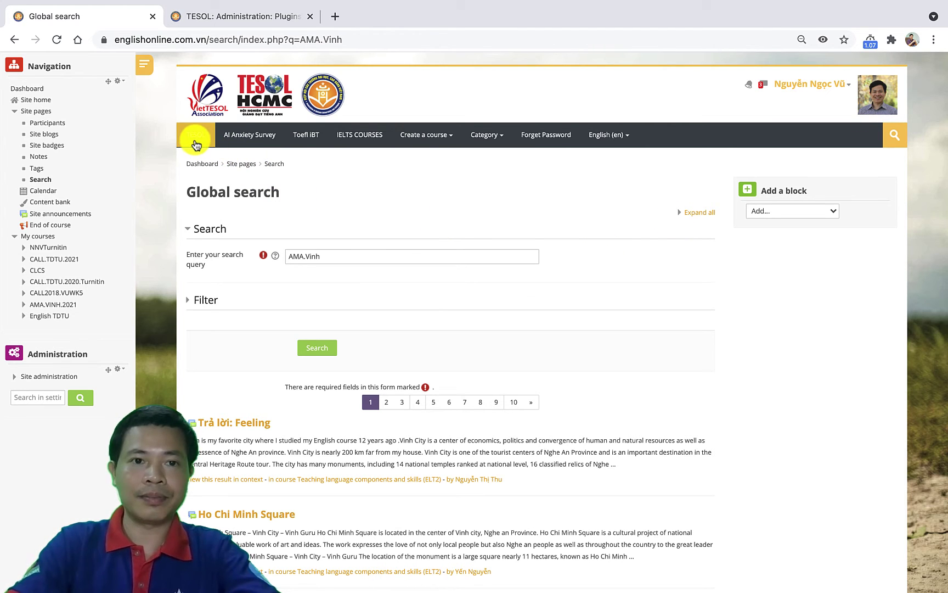
pyautogui.scroll(-1, 338, 319)
pyautogui.scroll(-1, 335, 327)
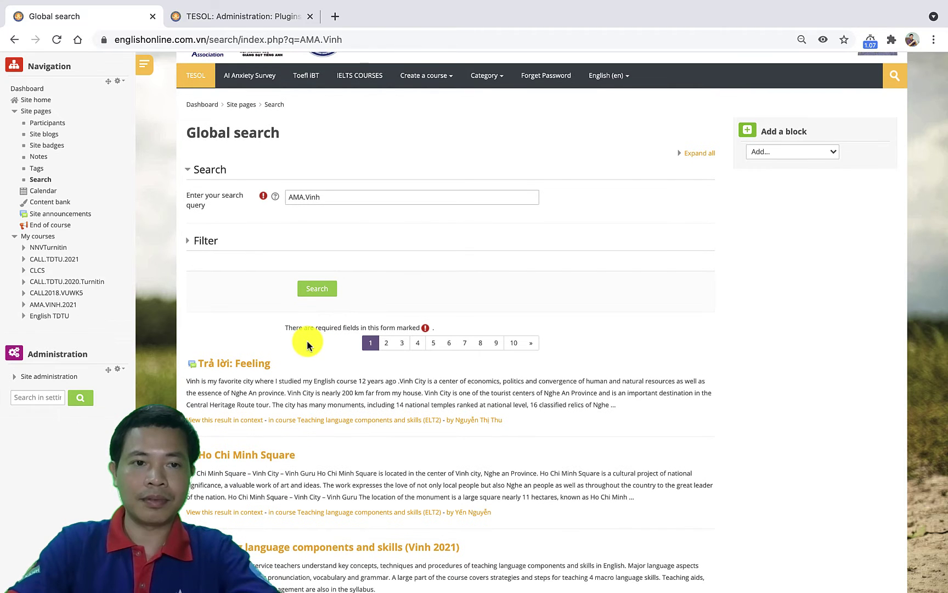
pyautogui.scroll(1, 308, 344)
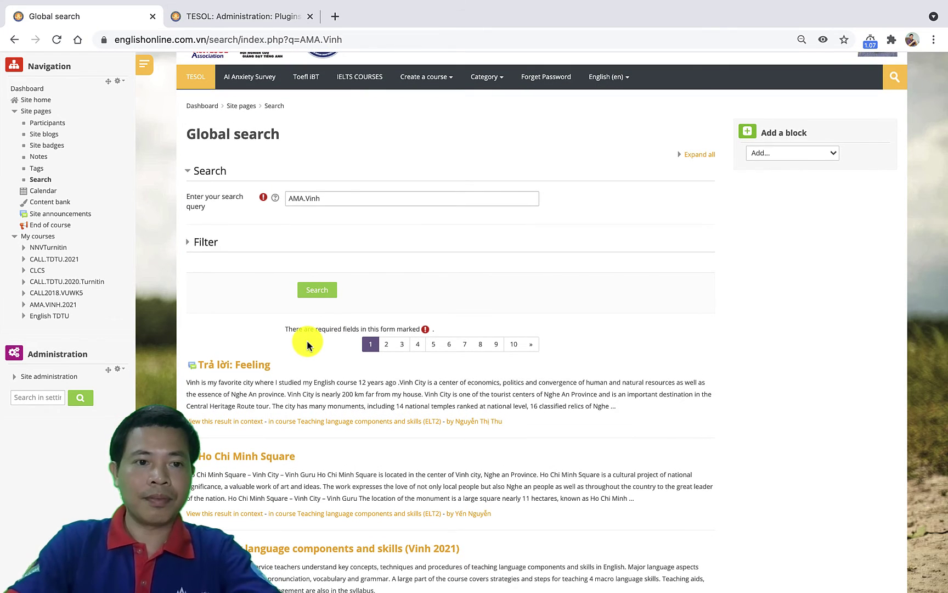
pyautogui.scroll(1, 307, 345)
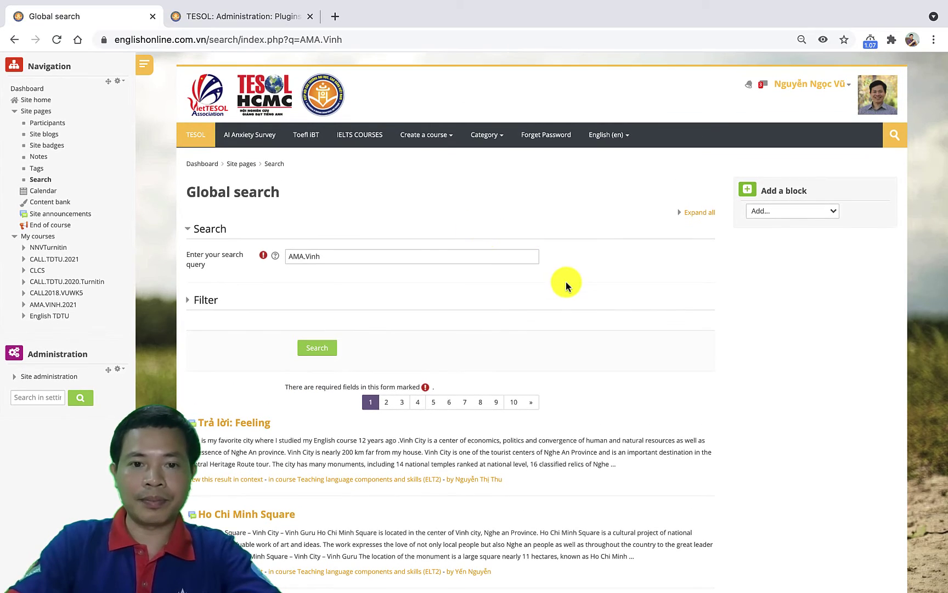
pyautogui.scroll(-10, 566, 281)
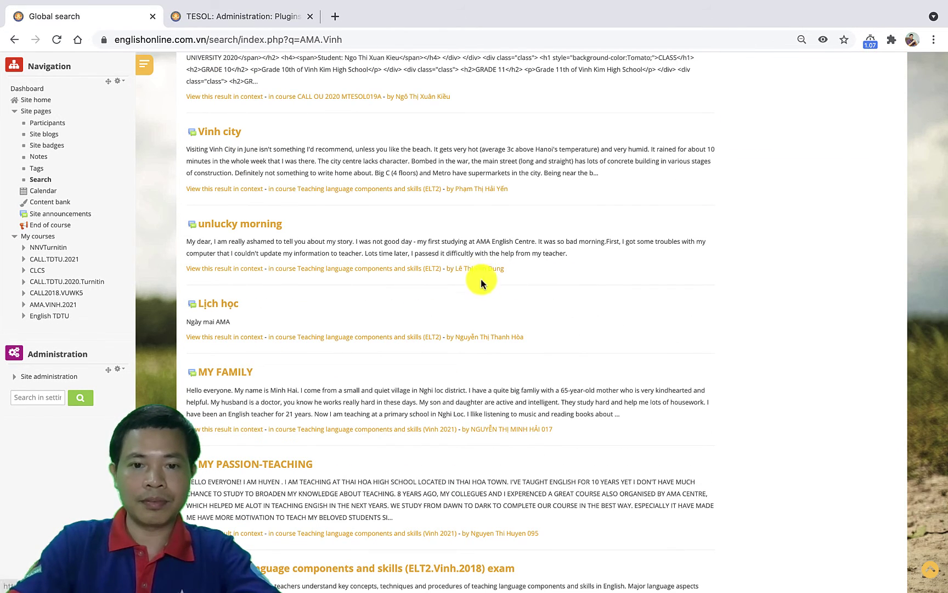
pyautogui.scroll(-3, 481, 280)
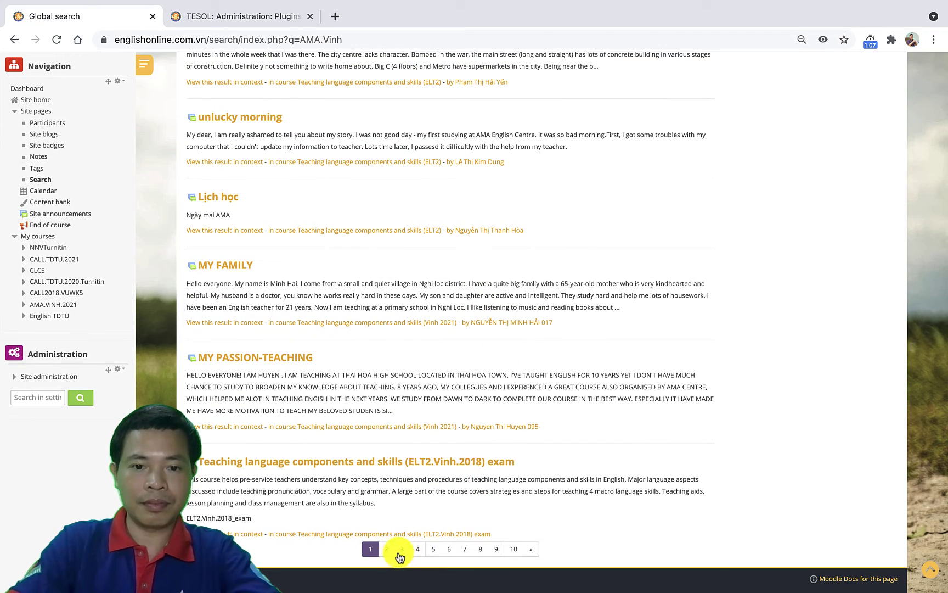
# - Open pages 3 and 5 of the AMA.Vinh results and examine what kinds of entries they list
pyautogui.click(397, 550)
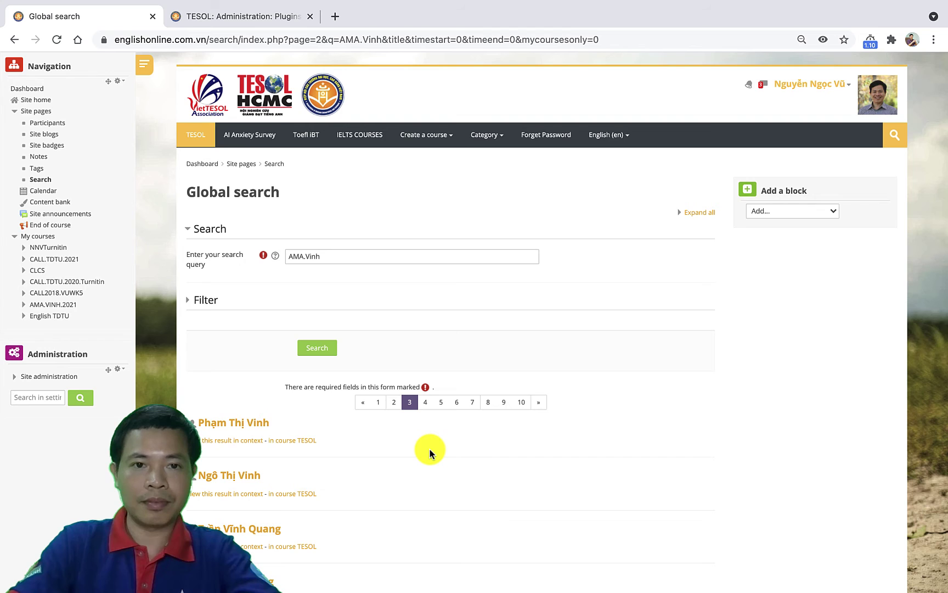
pyautogui.scroll(-8, 429, 447)
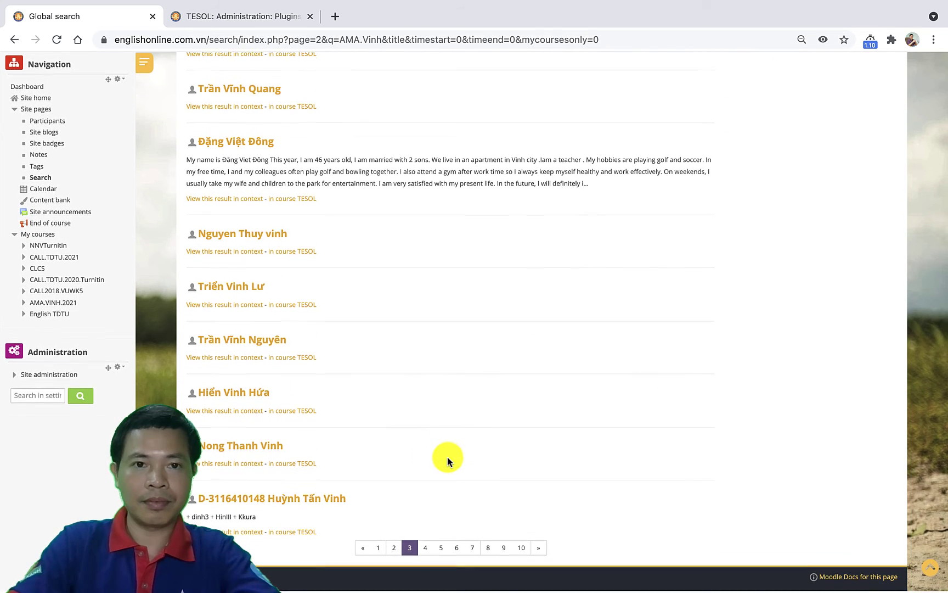
pyautogui.click(438, 550)
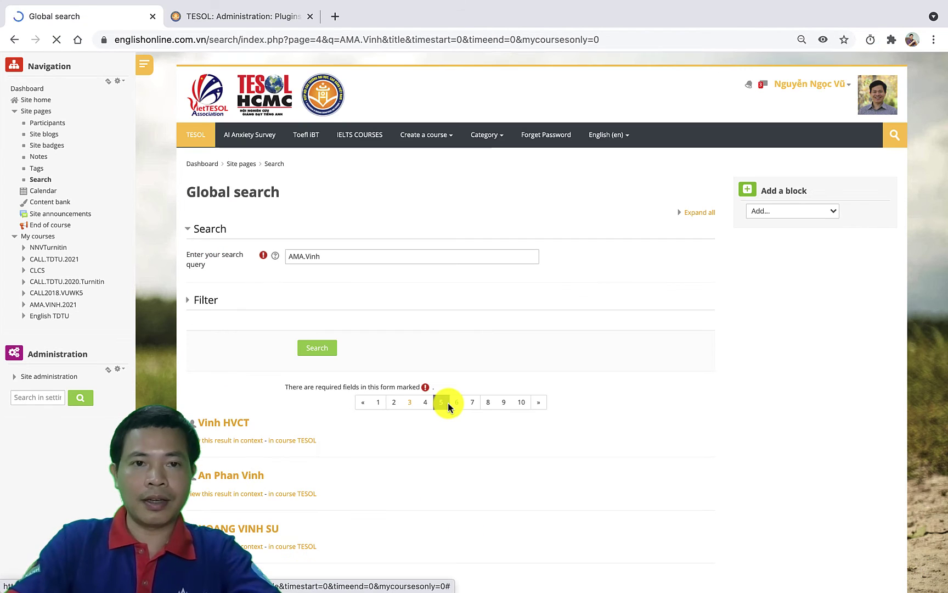
pyautogui.scroll(-5, 448, 409)
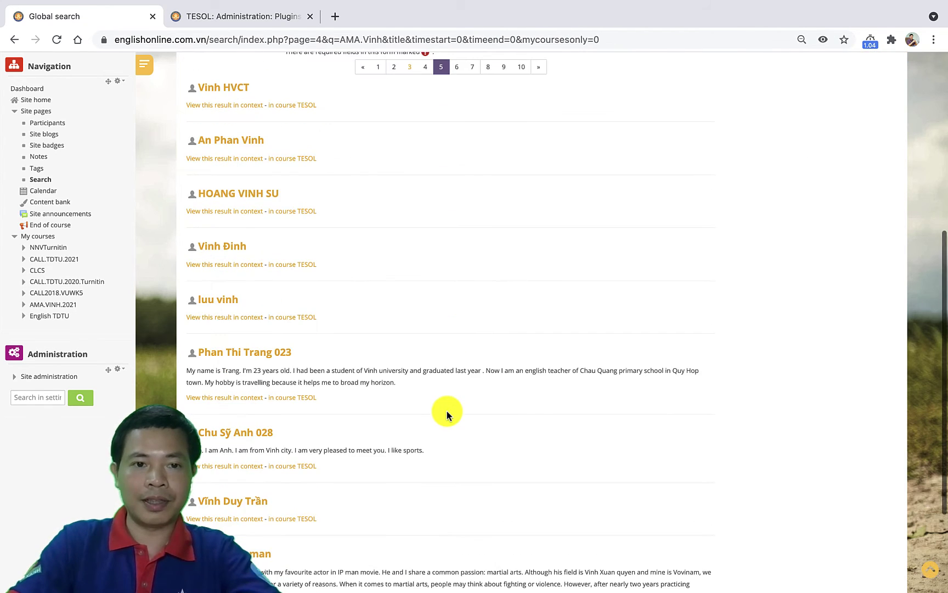
pyautogui.scroll(-3, 447, 412)
pyautogui.scroll(8, 447, 414)
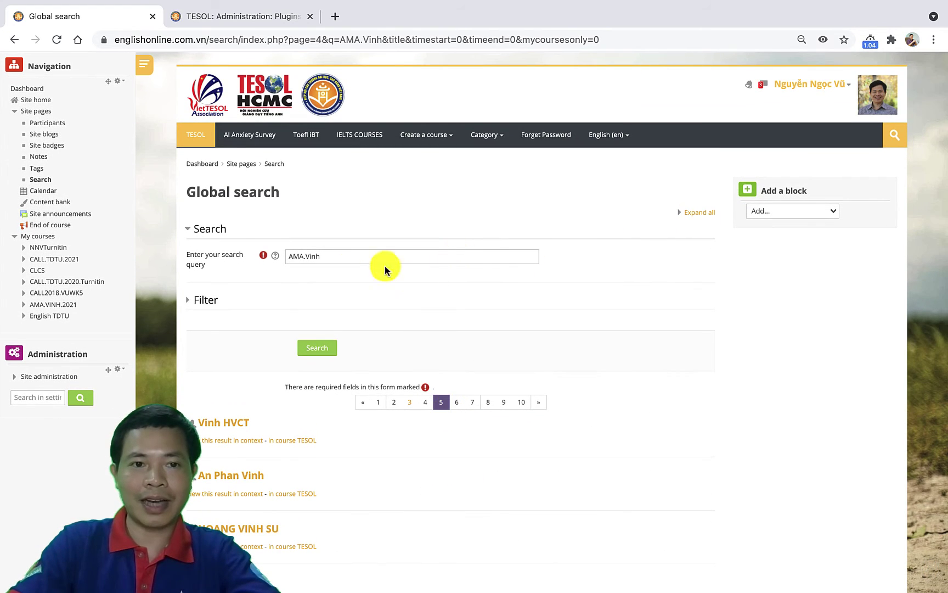
# - Expand the search filter, restrict the AMA.Vinh query to the course "Teaching language components and skills (Vinh 2021)", and run it
pyautogui.click(345, 258)
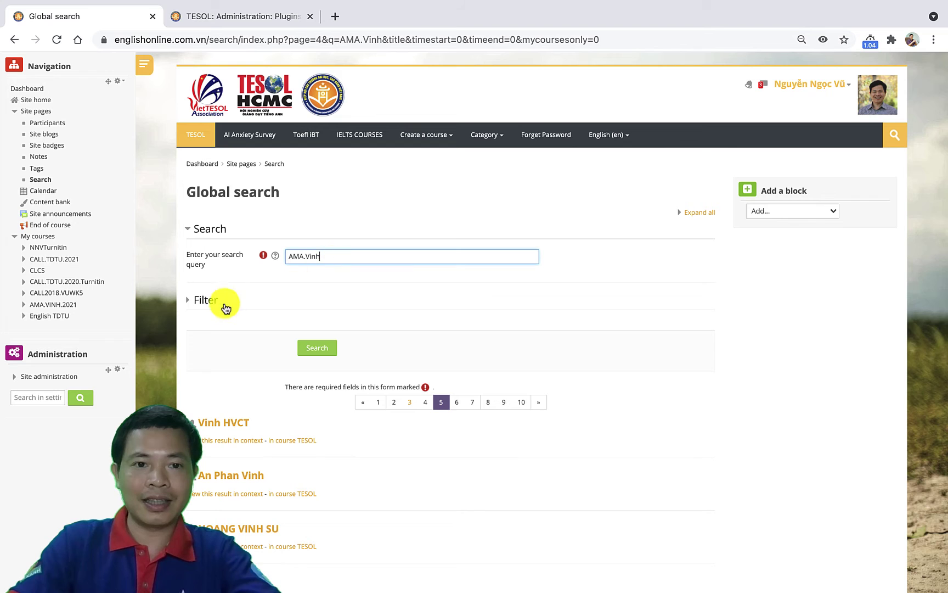
pyautogui.click(207, 301)
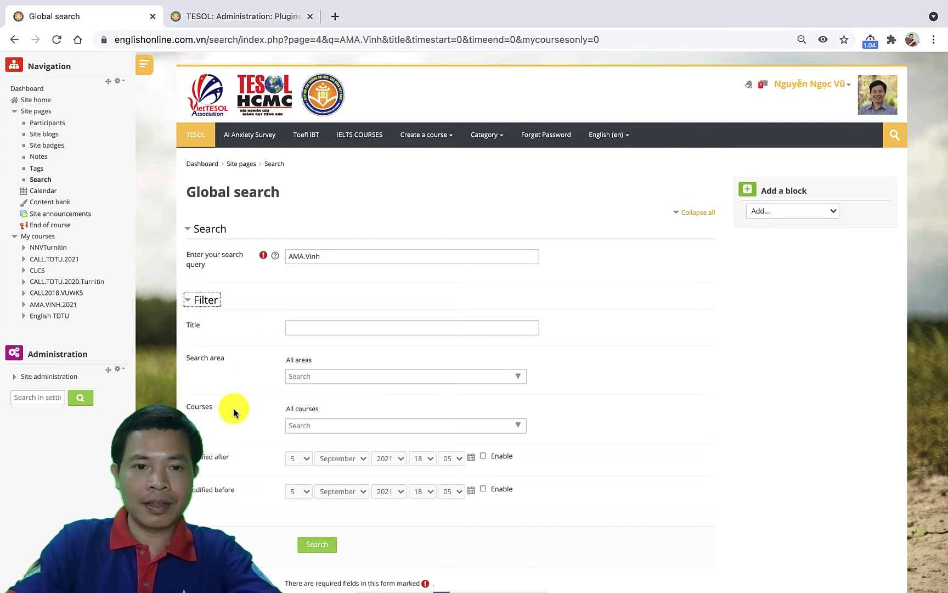
pyautogui.scroll(-1, 233, 409)
pyautogui.scroll(-1, 233, 407)
pyautogui.click(341, 337)
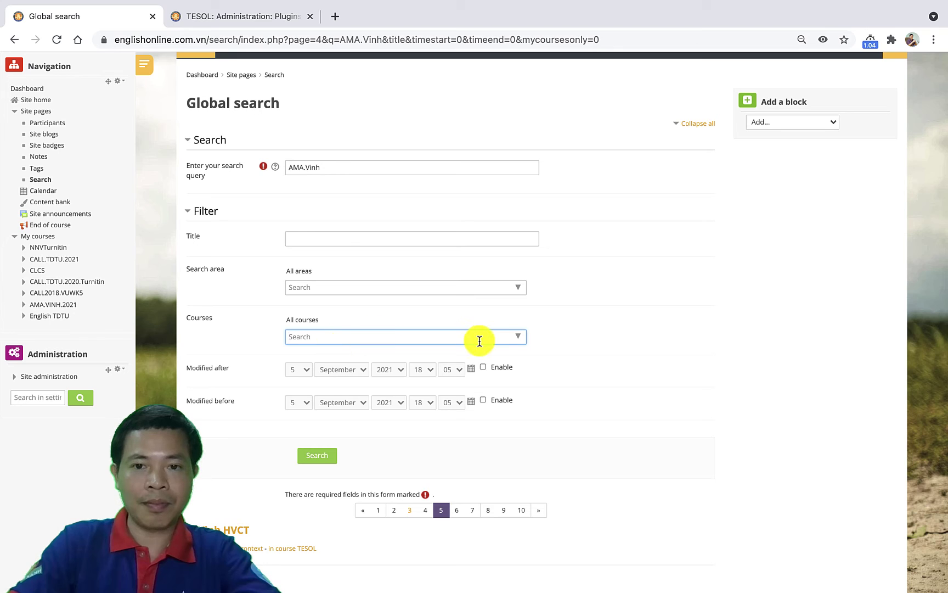
pyautogui.write('AMA')
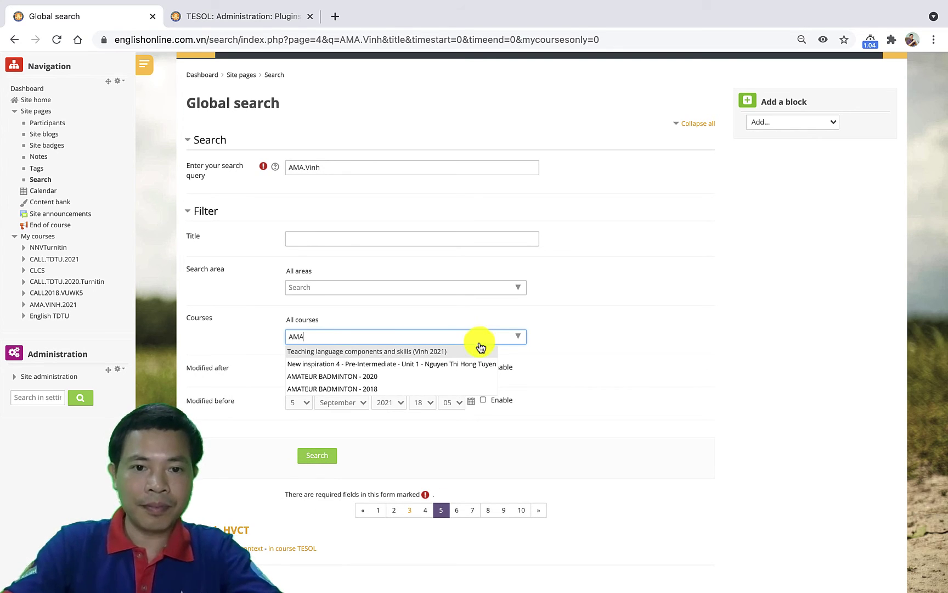
pyautogui.click(455, 351)
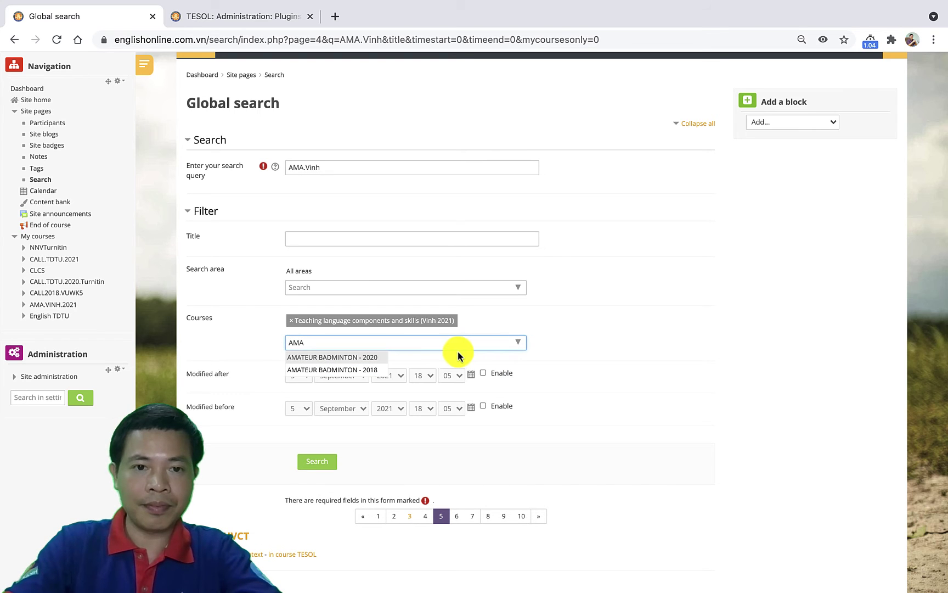
pyautogui.click(318, 463)
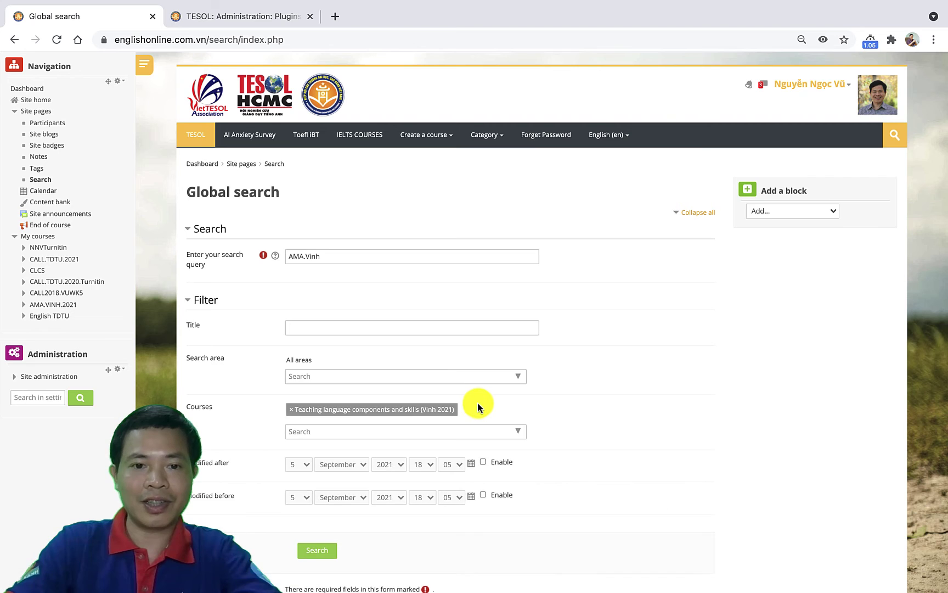
# - Open the course "Teaching language components and skills (Vinh 2021)" from the filtered results and look through its topics
pyautogui.scroll(-3, 479, 404)
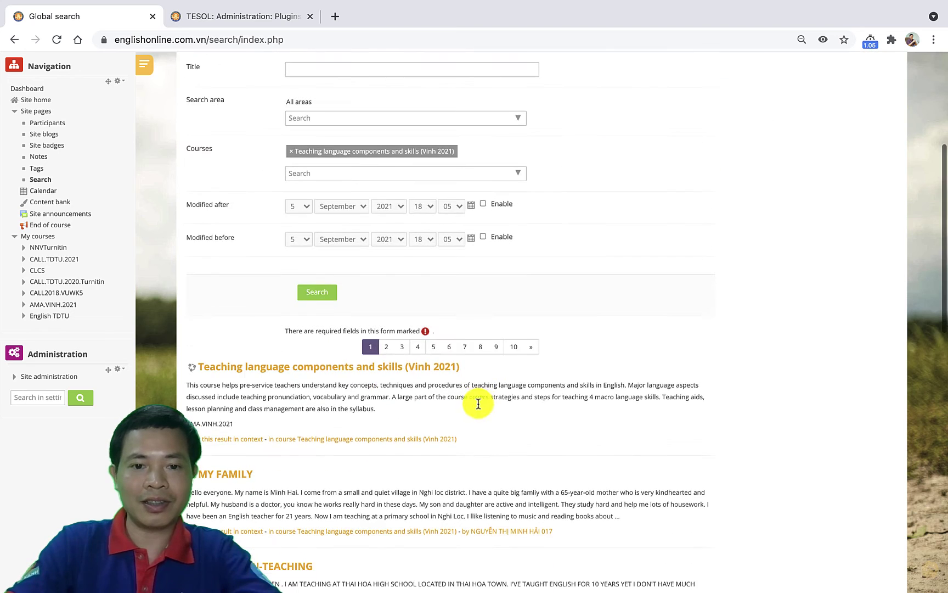
pyautogui.click(431, 445)
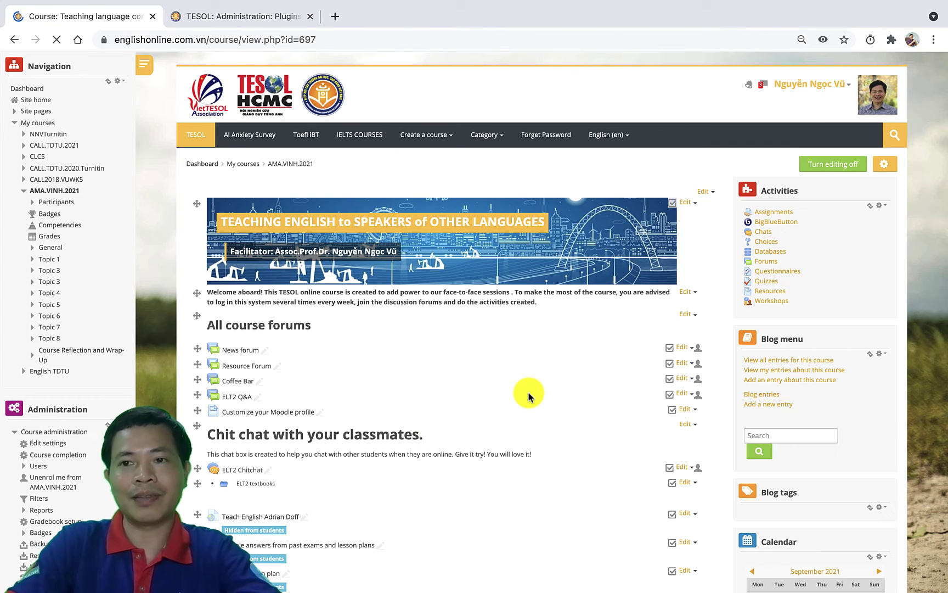
pyautogui.scroll(-15, 529, 391)
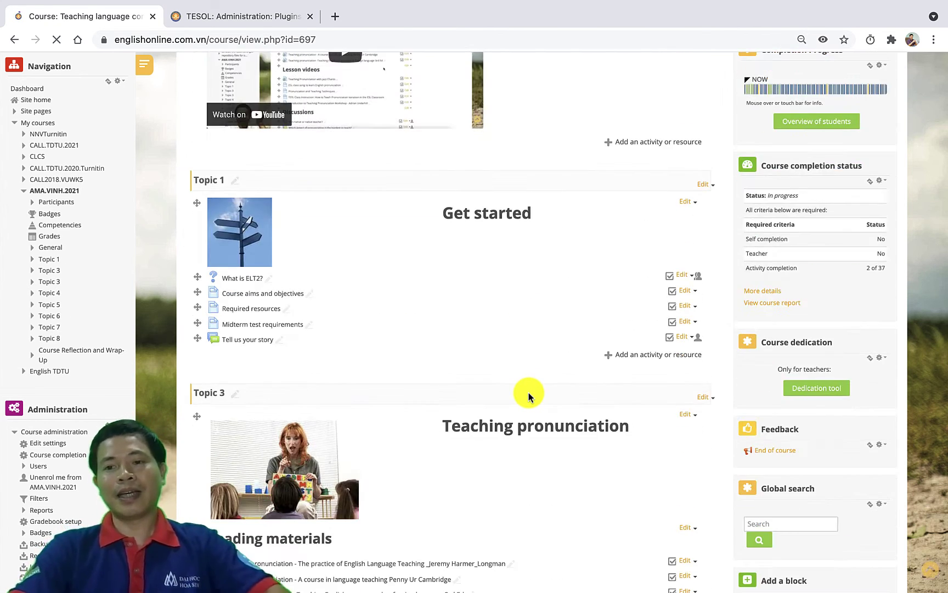
pyautogui.scroll(-2, 529, 391)
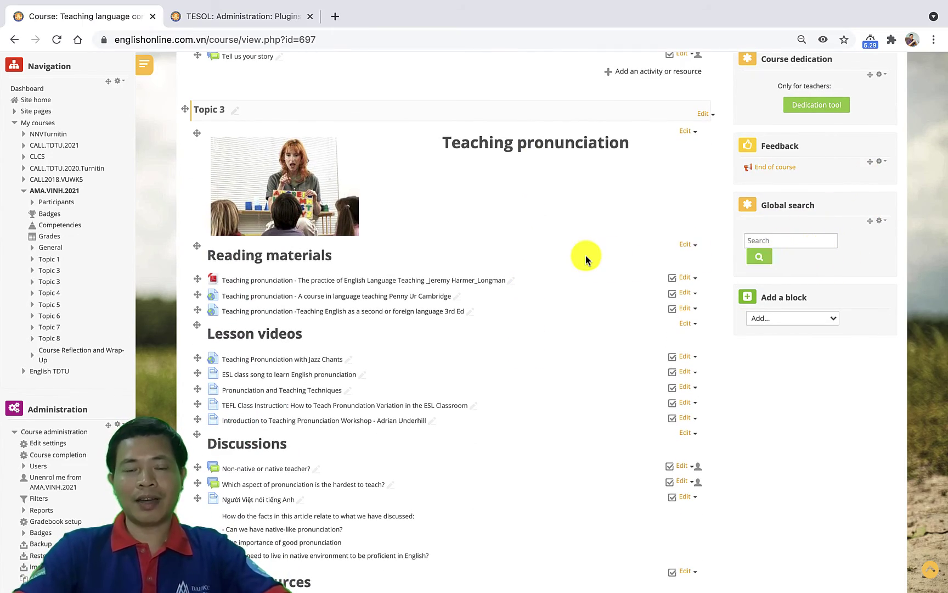
# - Search the site for "technology" from the course page header and look through the first results page down to its end
pyautogui.scroll(10, 586, 256)
pyautogui.scroll(5, 585, 259)
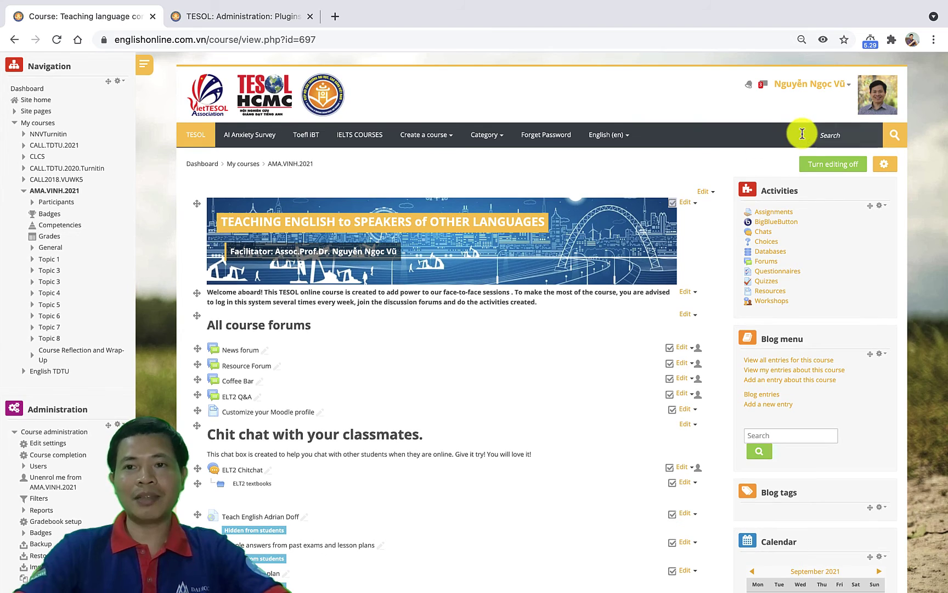
pyautogui.click(810, 137)
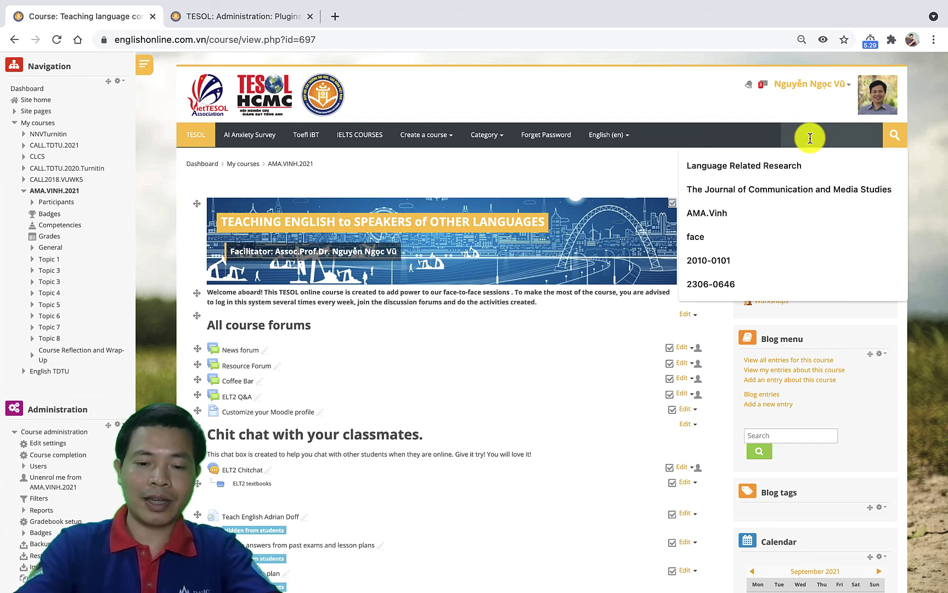
pyautogui.write('technology')
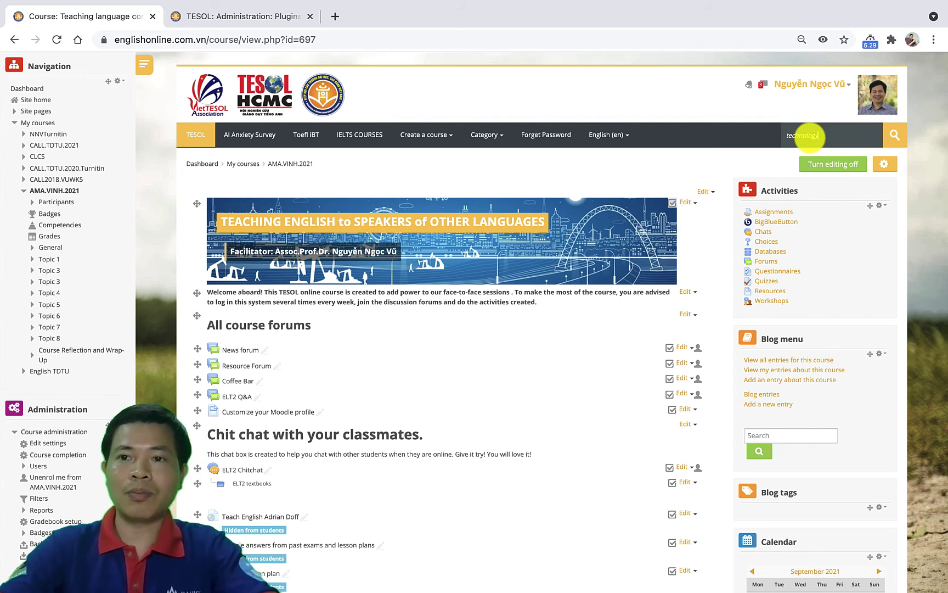
pyautogui.click(895, 136)
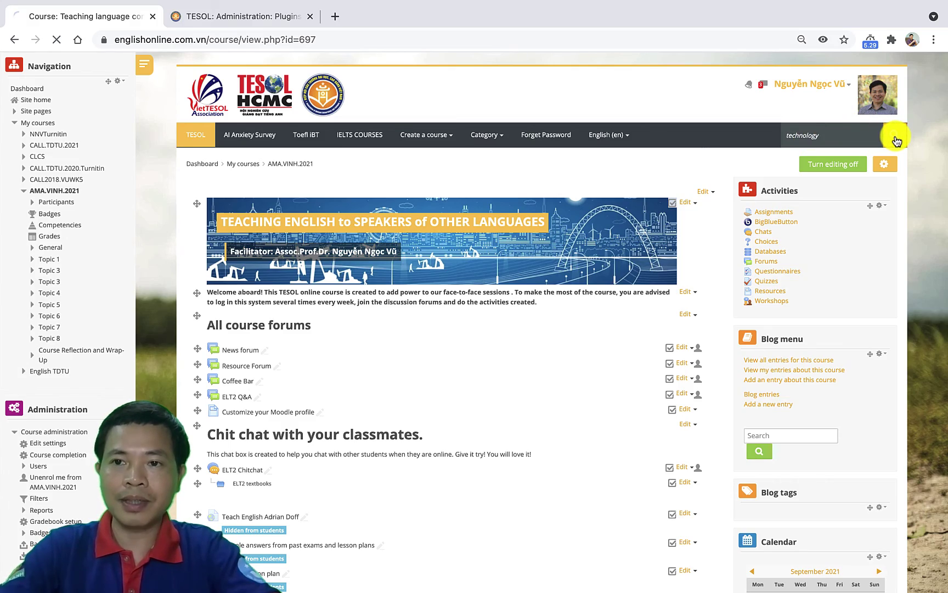
pyautogui.scroll(-4, 569, 345)
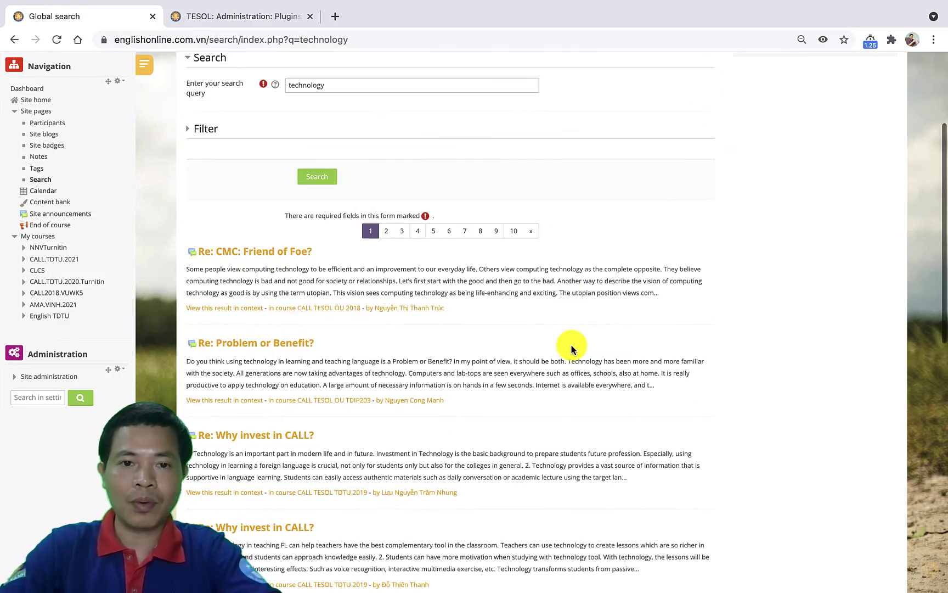
pyautogui.scroll(-4, 572, 350)
pyautogui.scroll(-1, 571, 349)
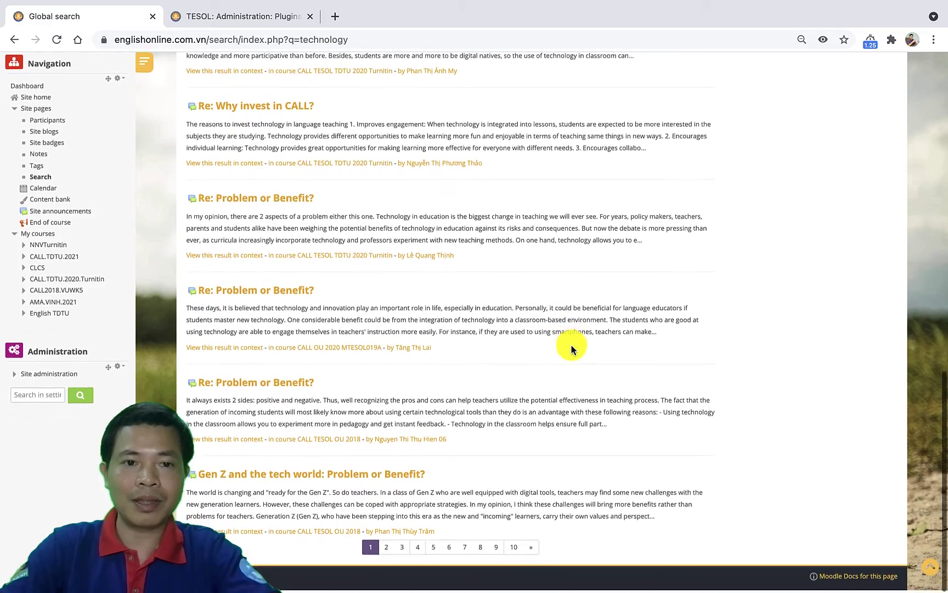
pyautogui.scroll(20, 571, 347)
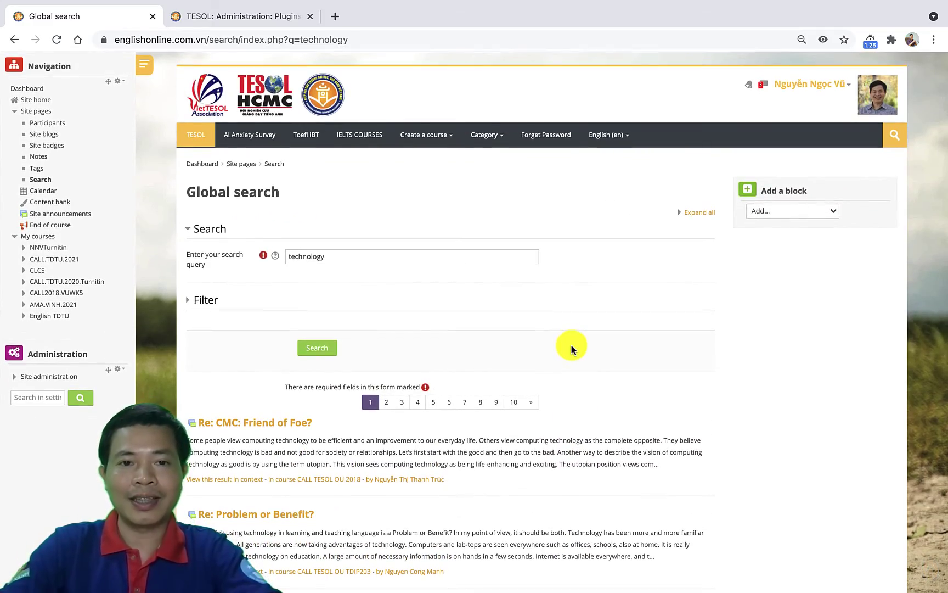
# - Expand the search filter, look up courses matching "technology" without choosing one, and rerun the "technology" query
pyautogui.click(209, 303)
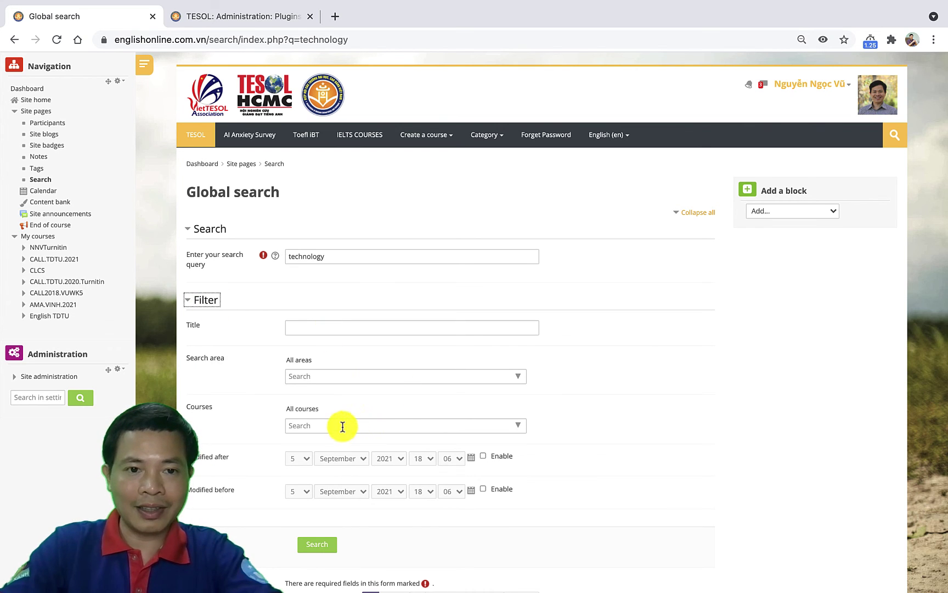
pyautogui.scroll(-1, 355, 412)
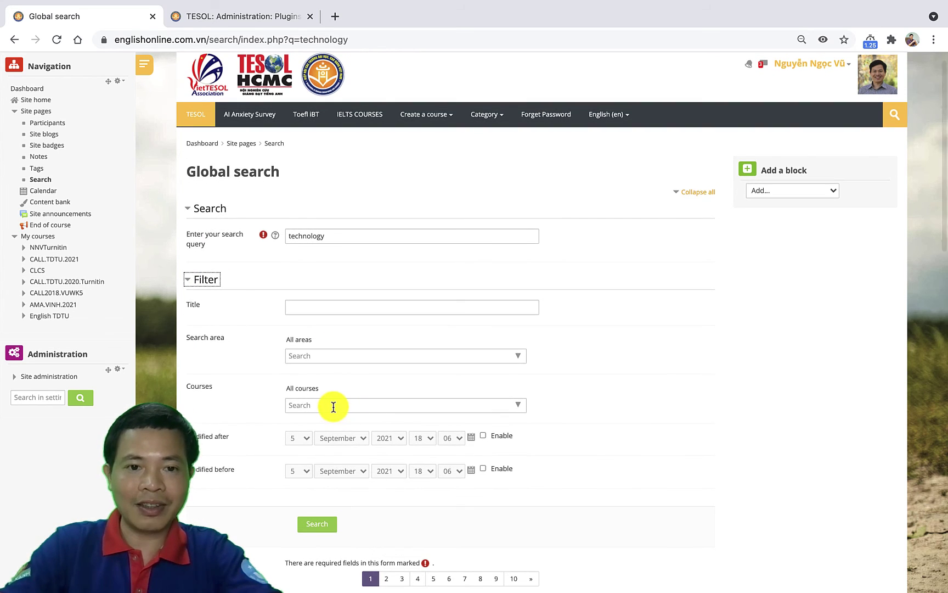
pyautogui.click(334, 407)
pyautogui.write('t')
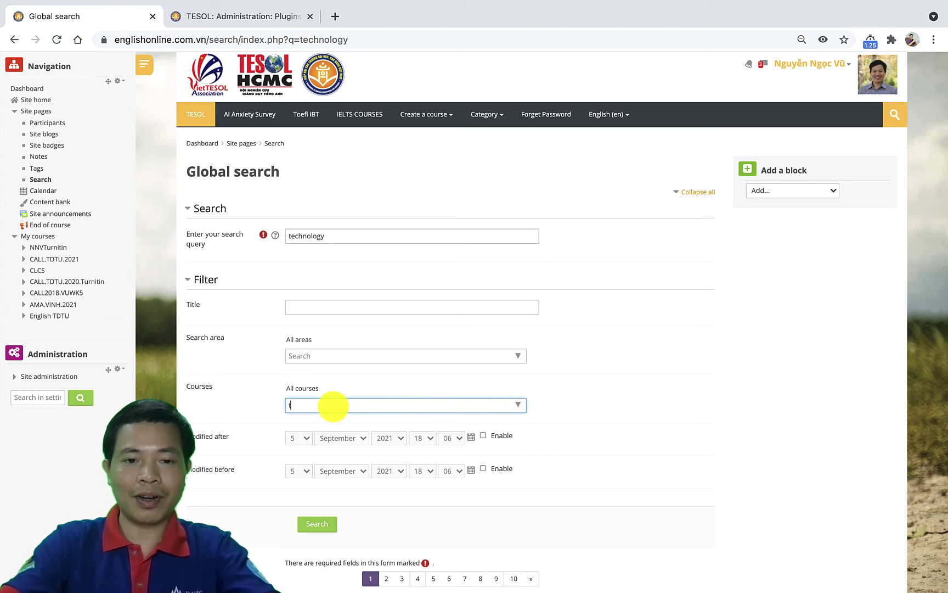
pyautogui.write('echnology')
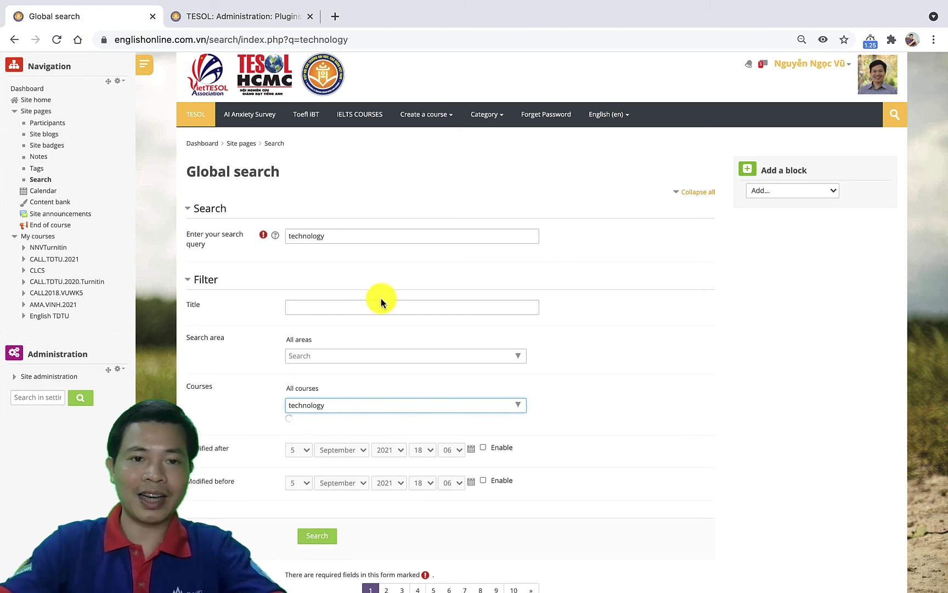
pyautogui.scroll(-3, 382, 358)
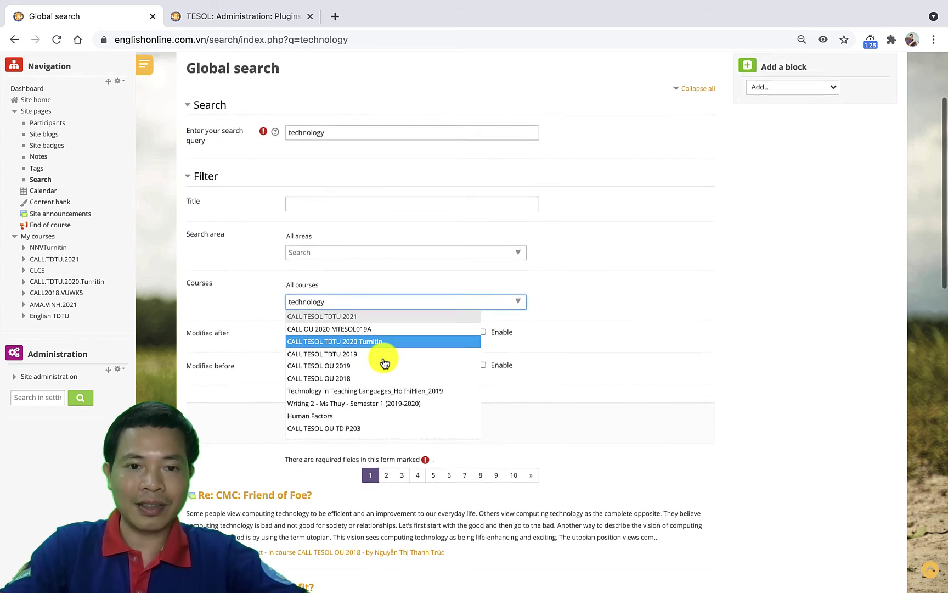
pyautogui.click(571, 346)
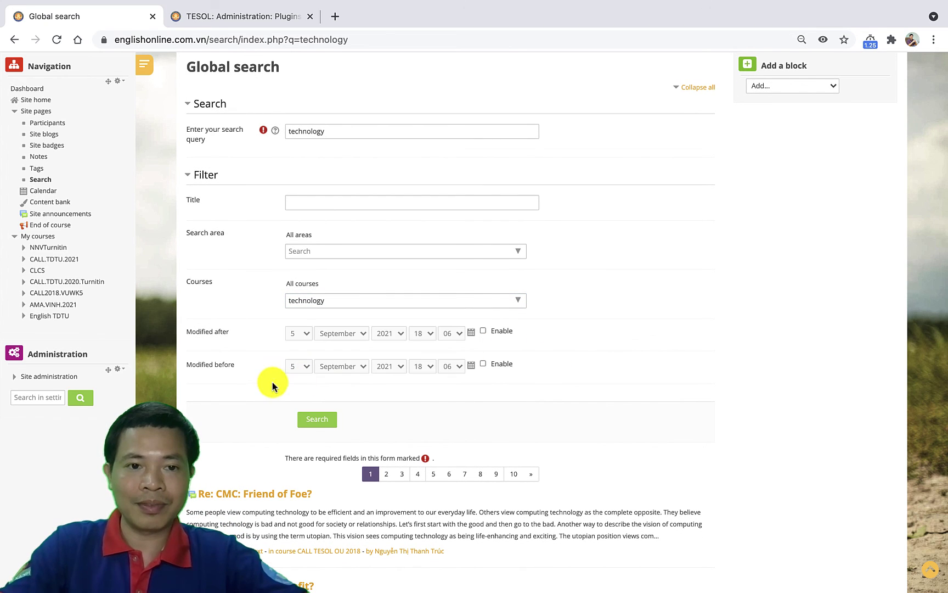
pyautogui.click(317, 419)
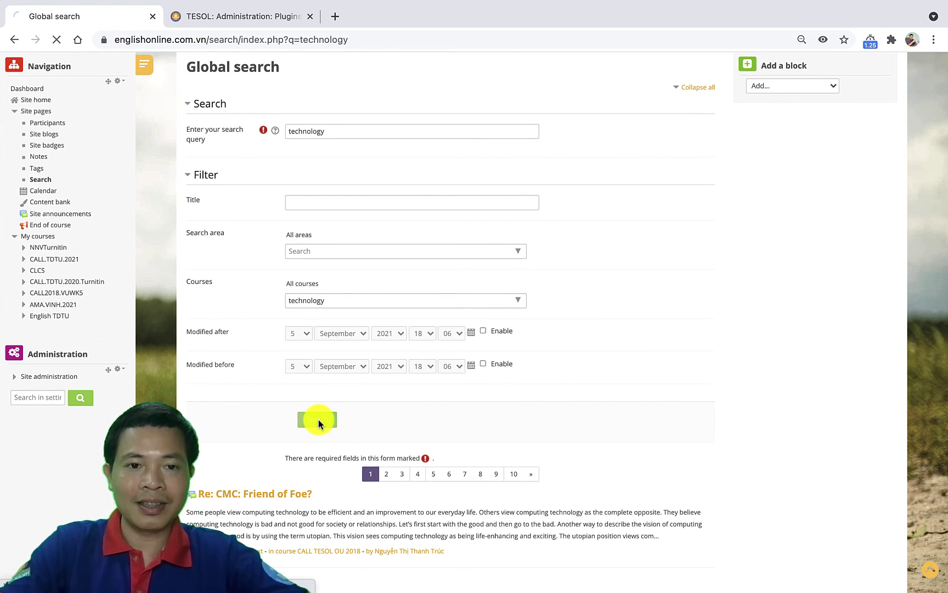
# - Examine the rerun "technology" search's filter form and its first page of results down to the end
pyautogui.scroll(-8, 560, 357)
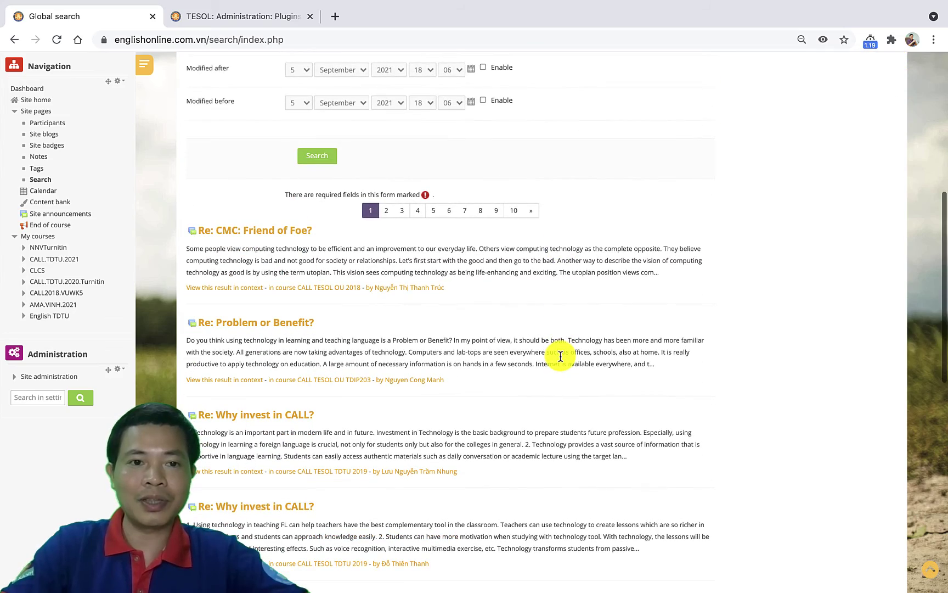
pyautogui.scroll(-12, 561, 357)
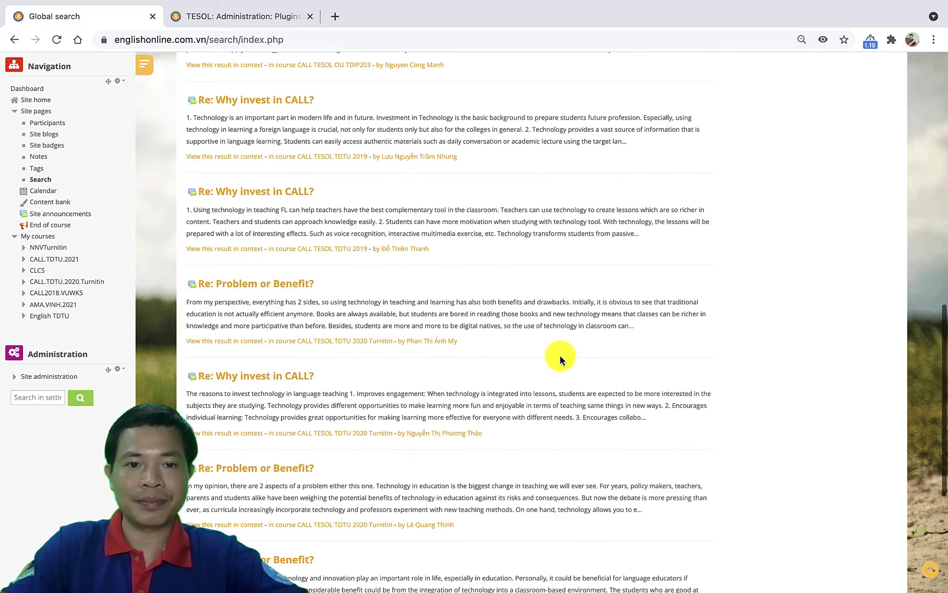
pyautogui.scroll(20, 560, 355)
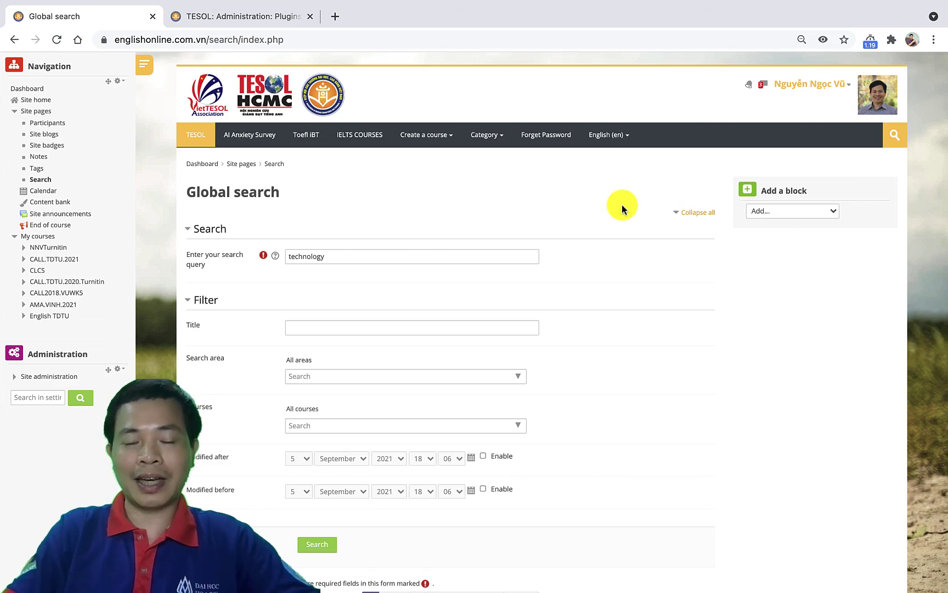
pyautogui.scroll(-10, 622, 205)
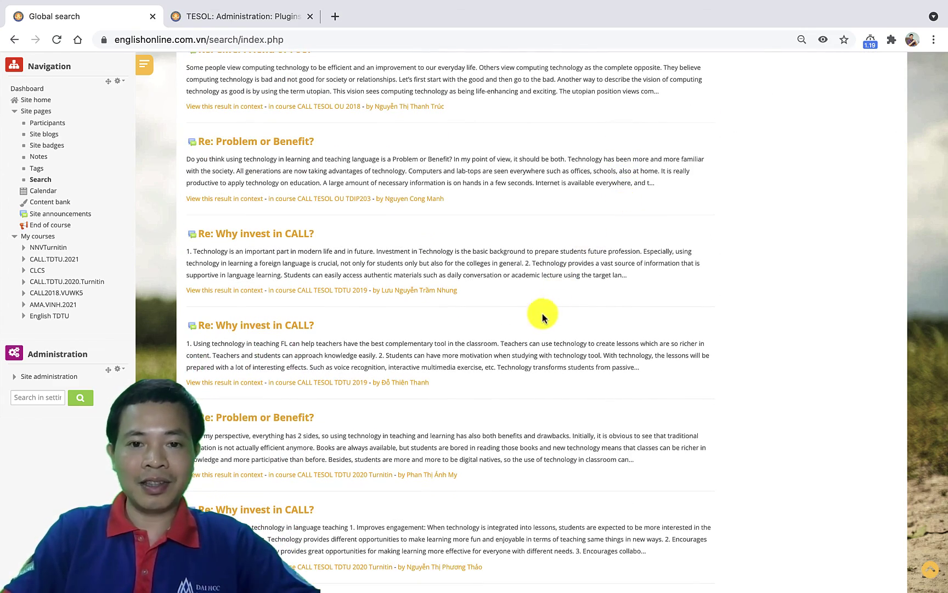
pyautogui.scroll(-7, 539, 315)
pyautogui.scroll(-1, 540, 315)
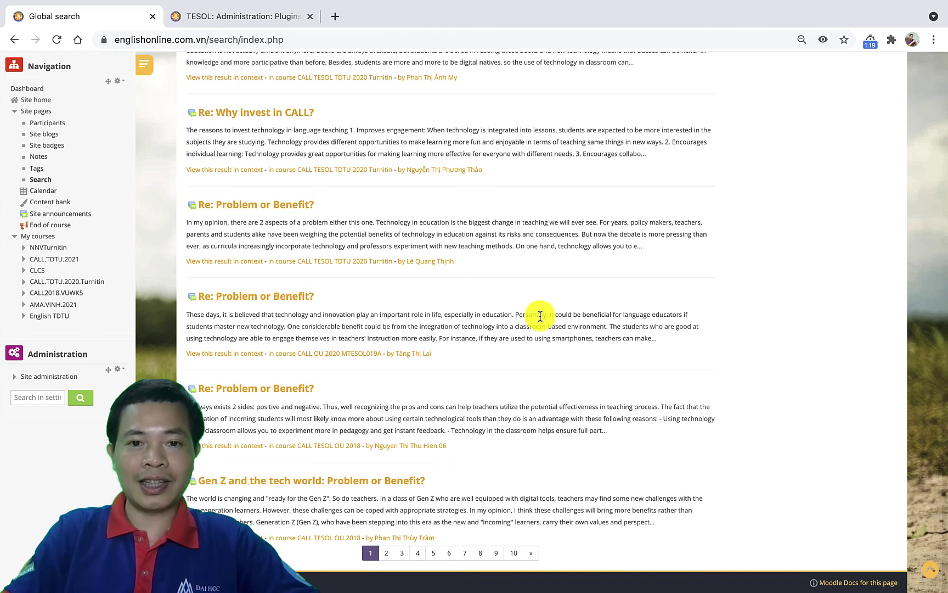